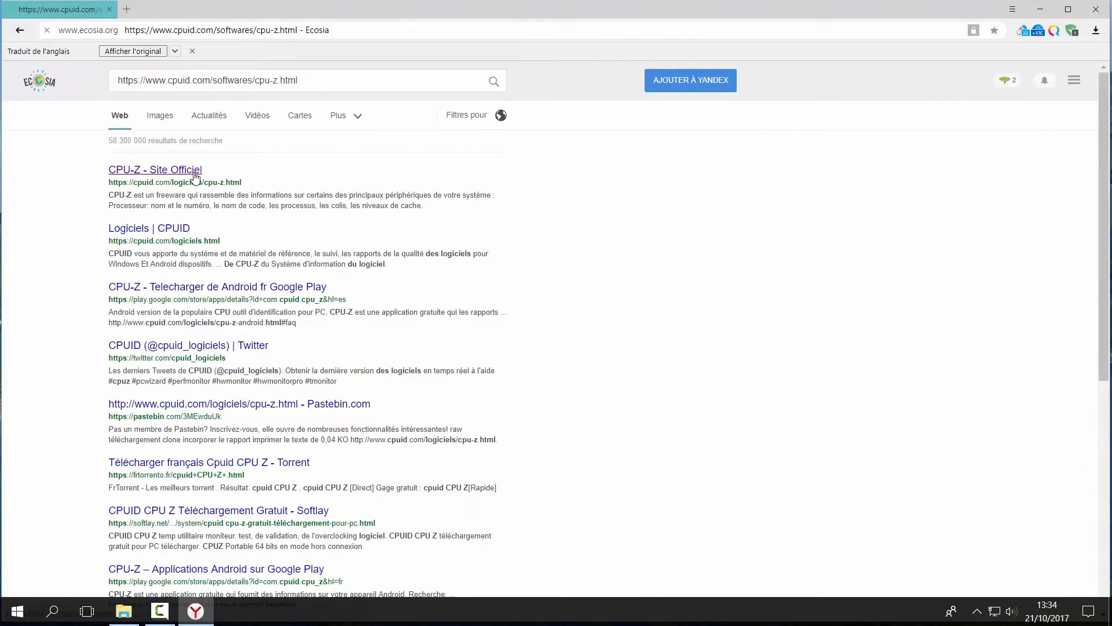
- Open the official CPU-Z site from the search results and download the English ZIP version, cpu-z_1.81-en.zip
click(196, 170)
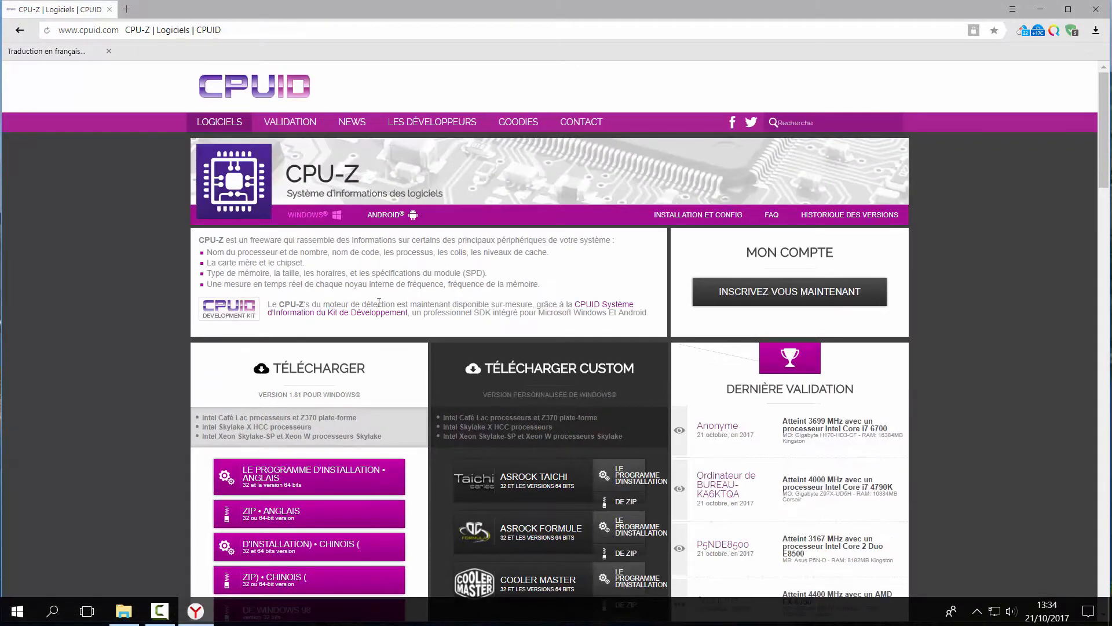
scroll(379, 303, down, 3)
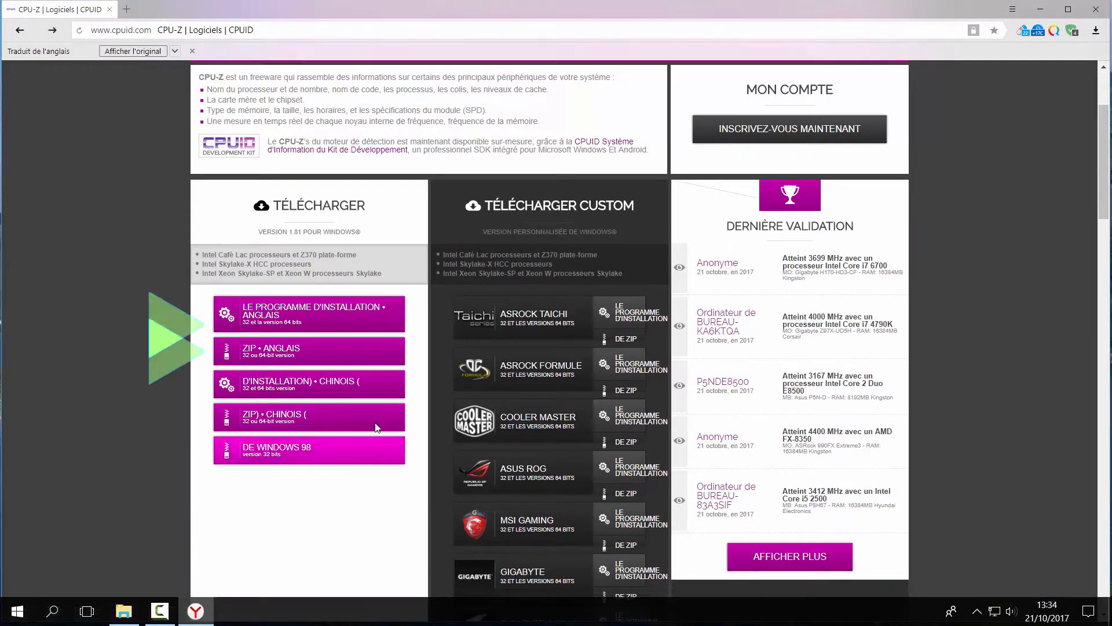
click(299, 354)
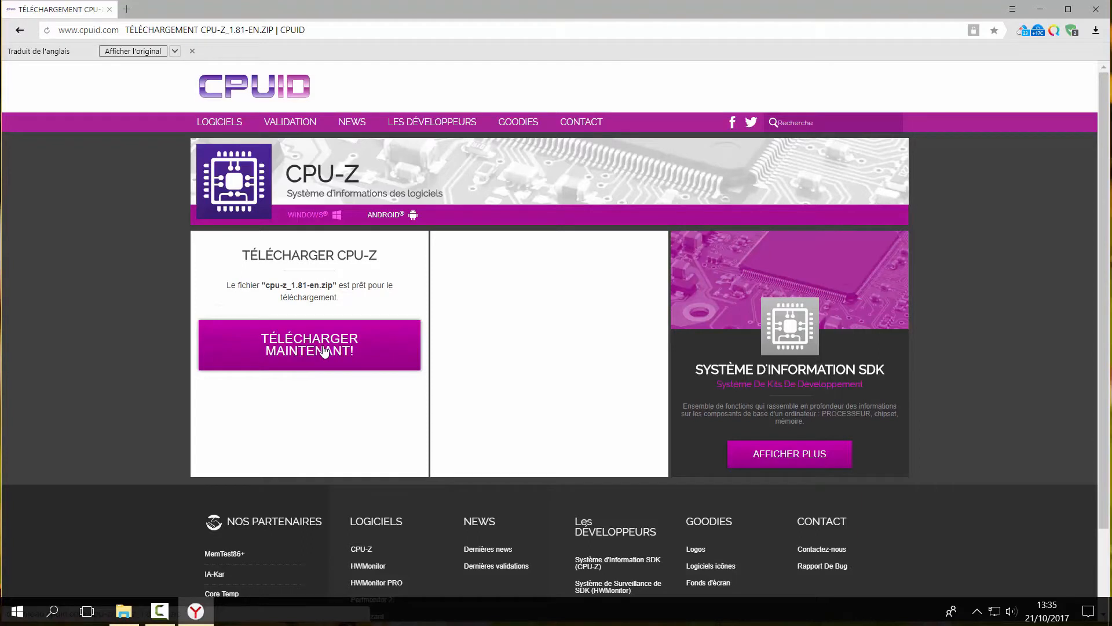
click(325, 352)
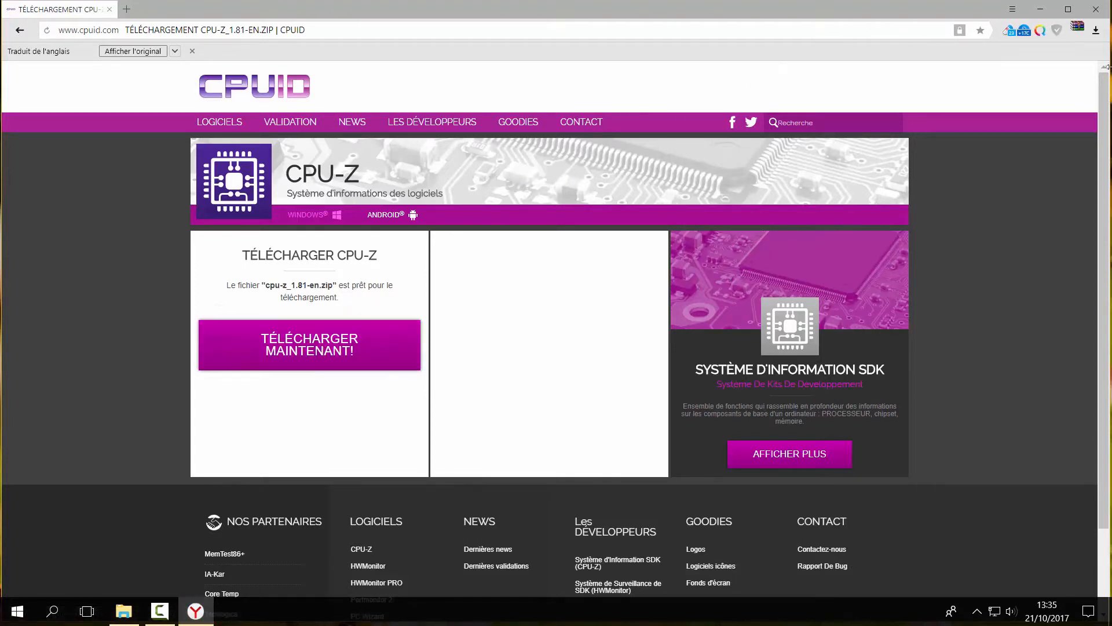
- Remove the finished ZIP from the browser's download list and close the browser
right_click(1096, 30)
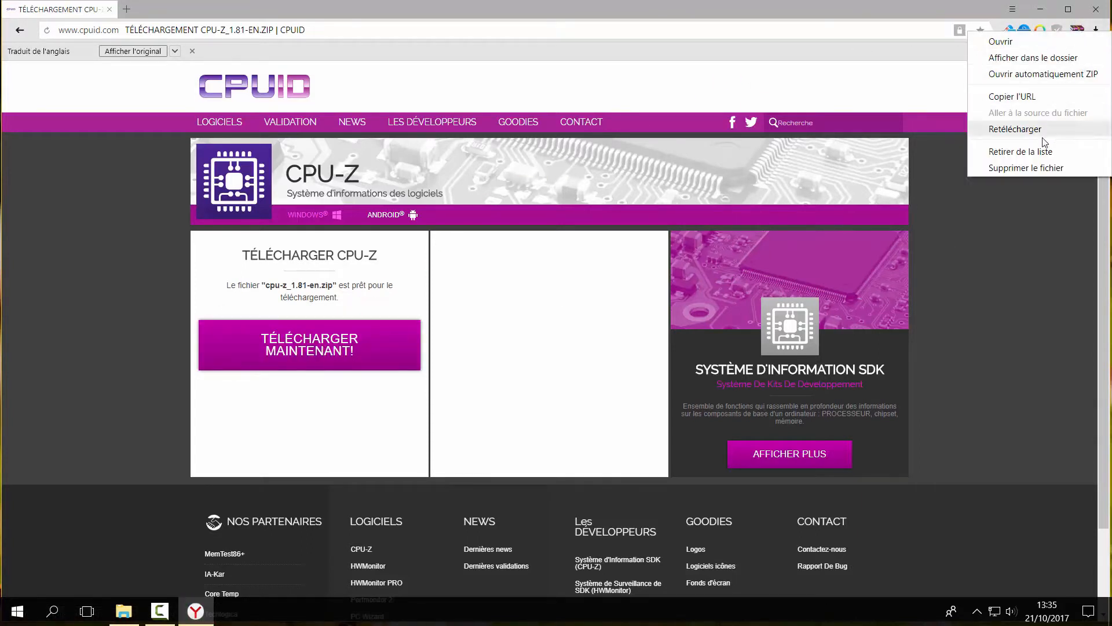
click(1022, 151)
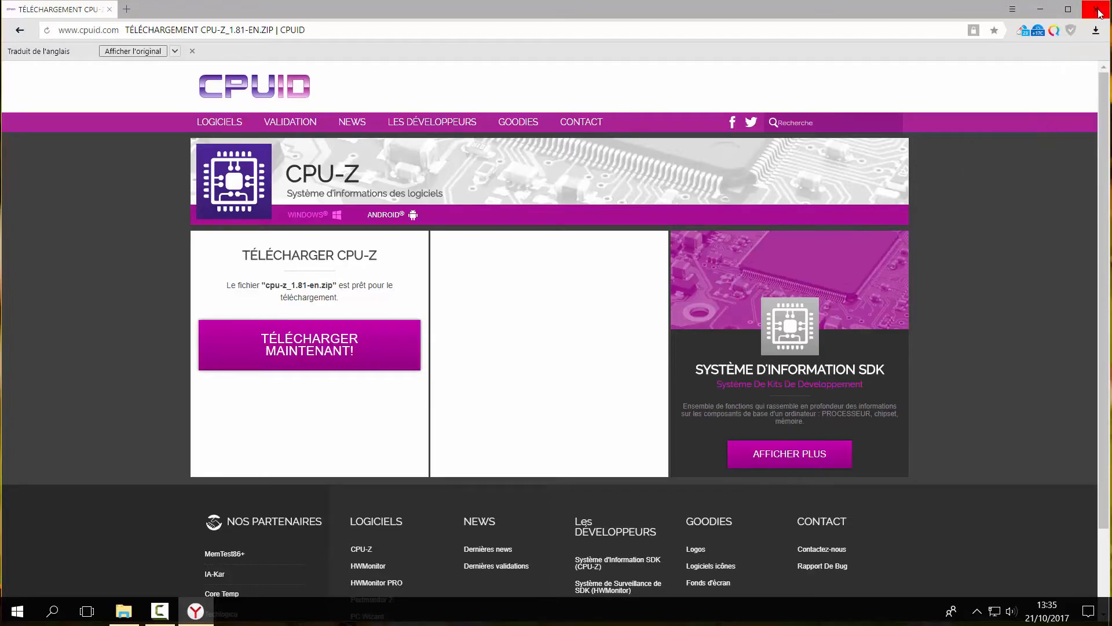
click(1097, 10)
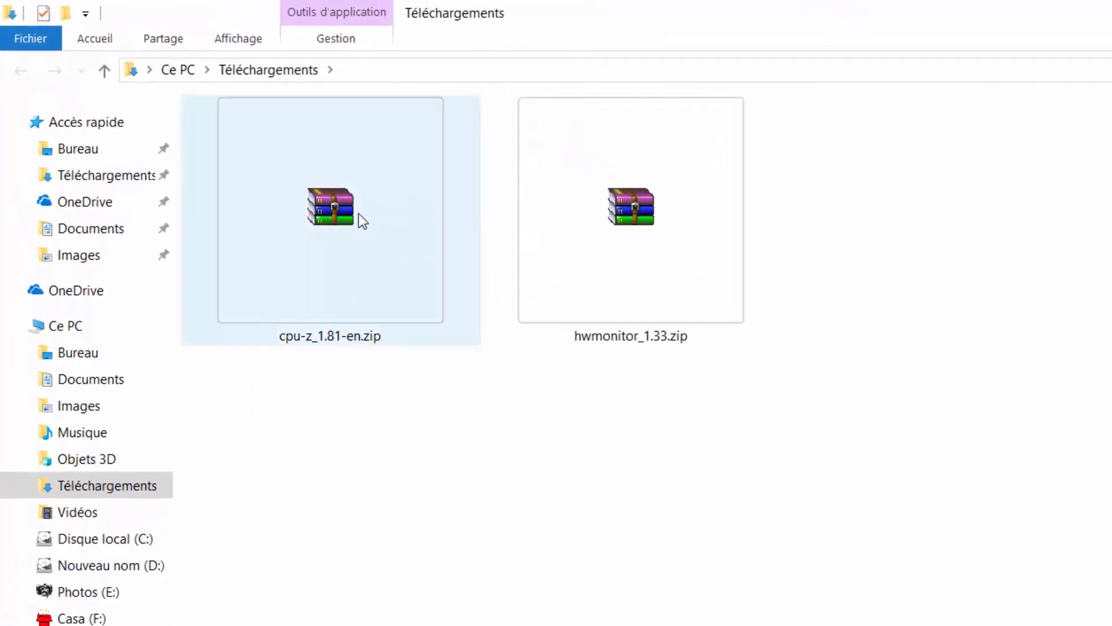
- Extract cpu-z_1.81-en.zip in the Téléchargements folder into its own cpu-z_1.81-en folder
right_click(355, 214)
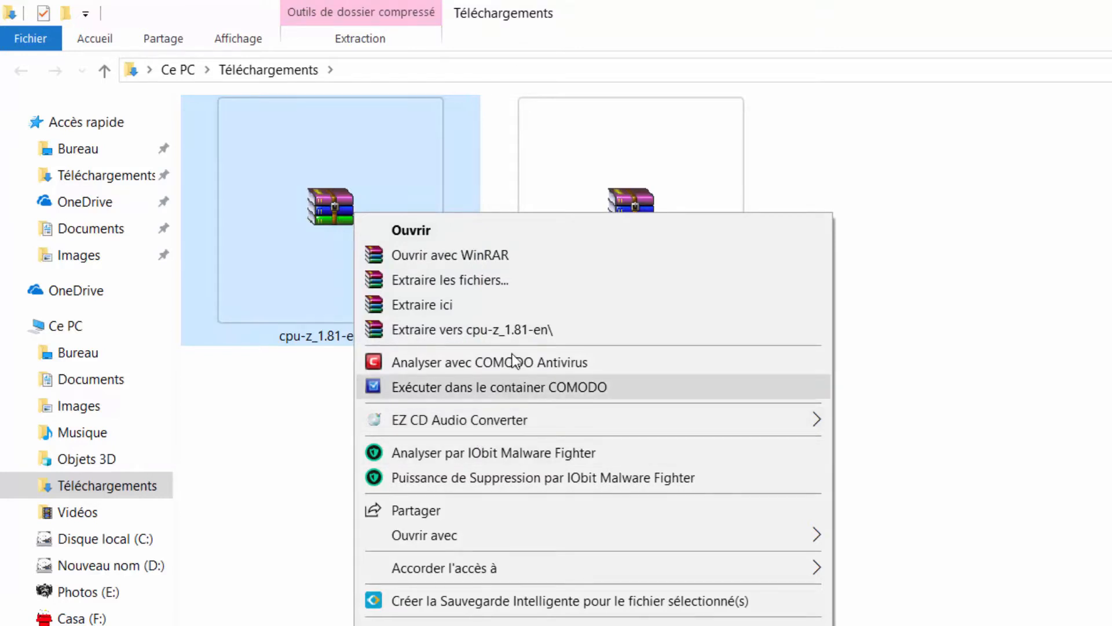
click(533, 331)
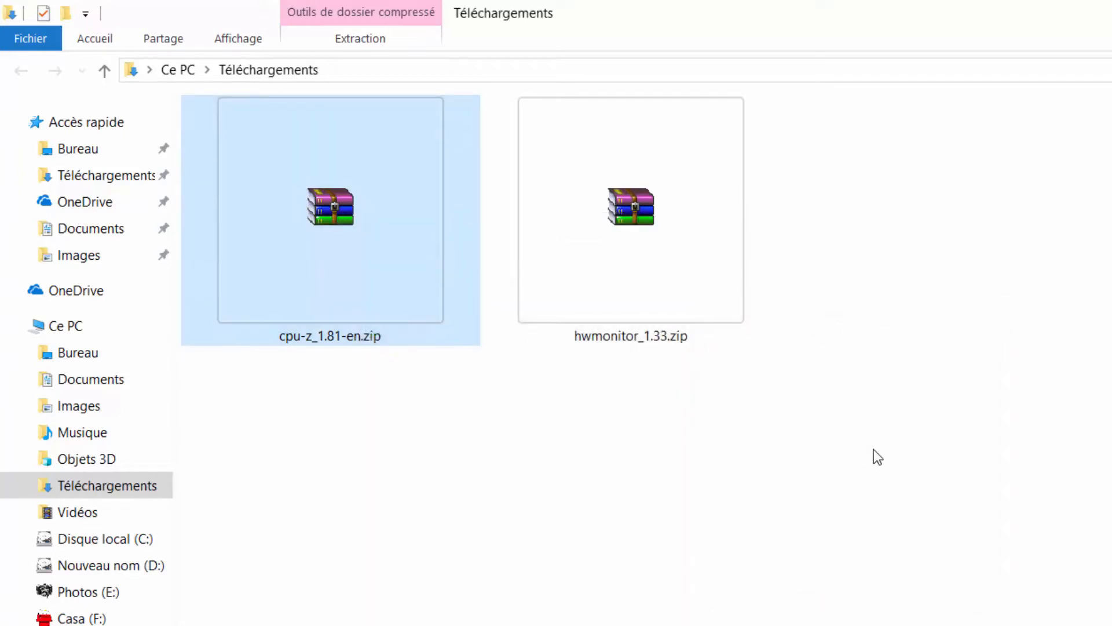
click(933, 447)
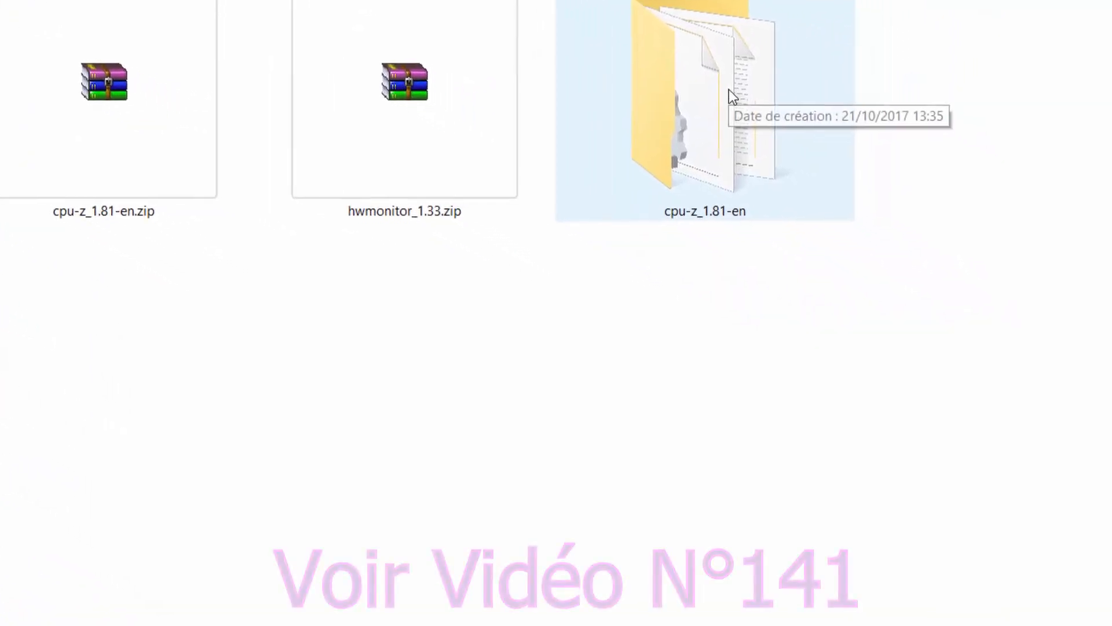
right_click(729, 89)
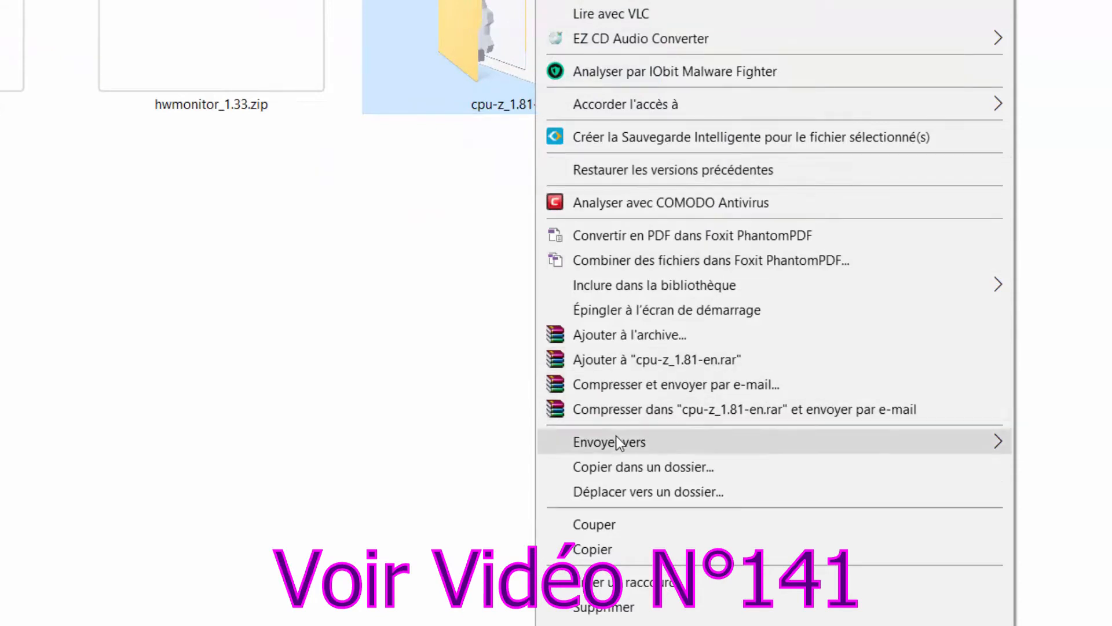
click(611, 493)
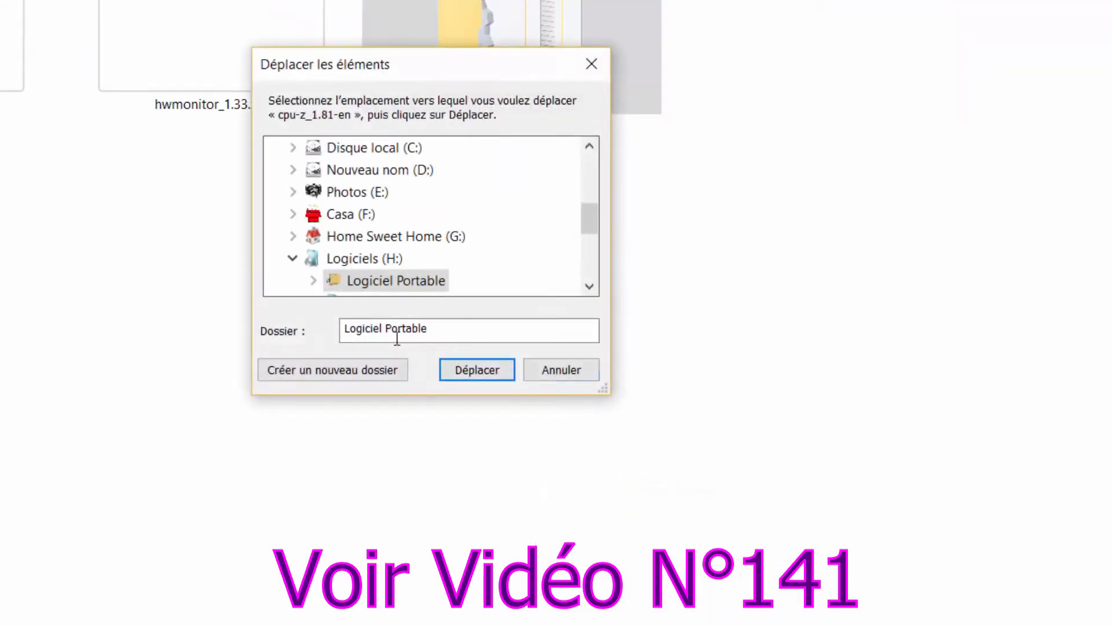
click(352, 284)
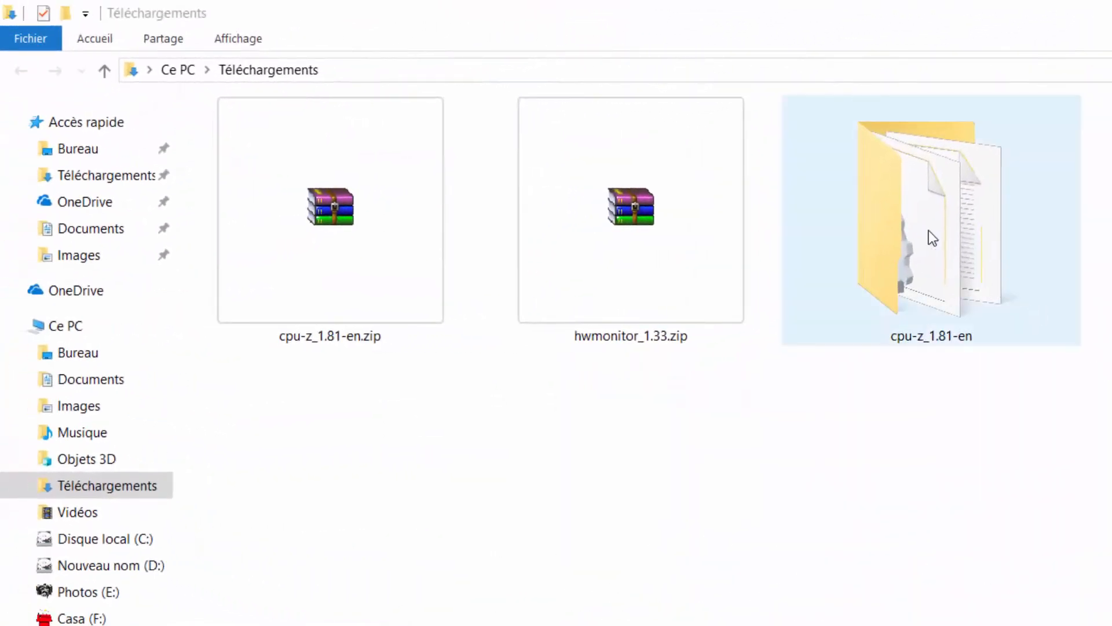
- Move the extracted cpu-z_1.81-en folder from Téléchargements to Logiciel Portable on drive H:
click(914, 228)
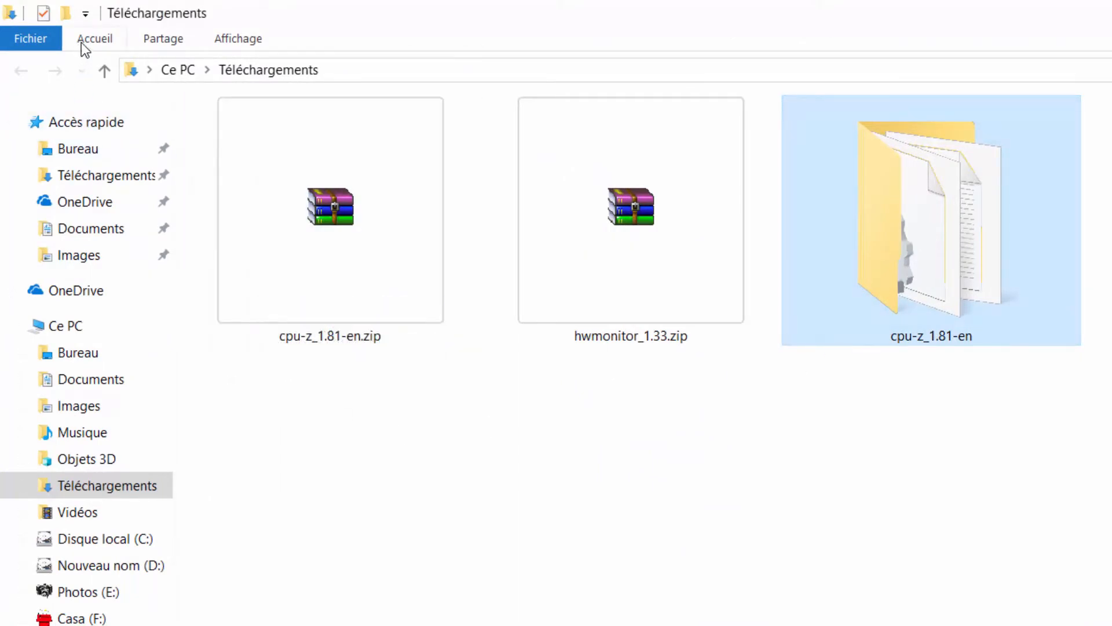
click(83, 41)
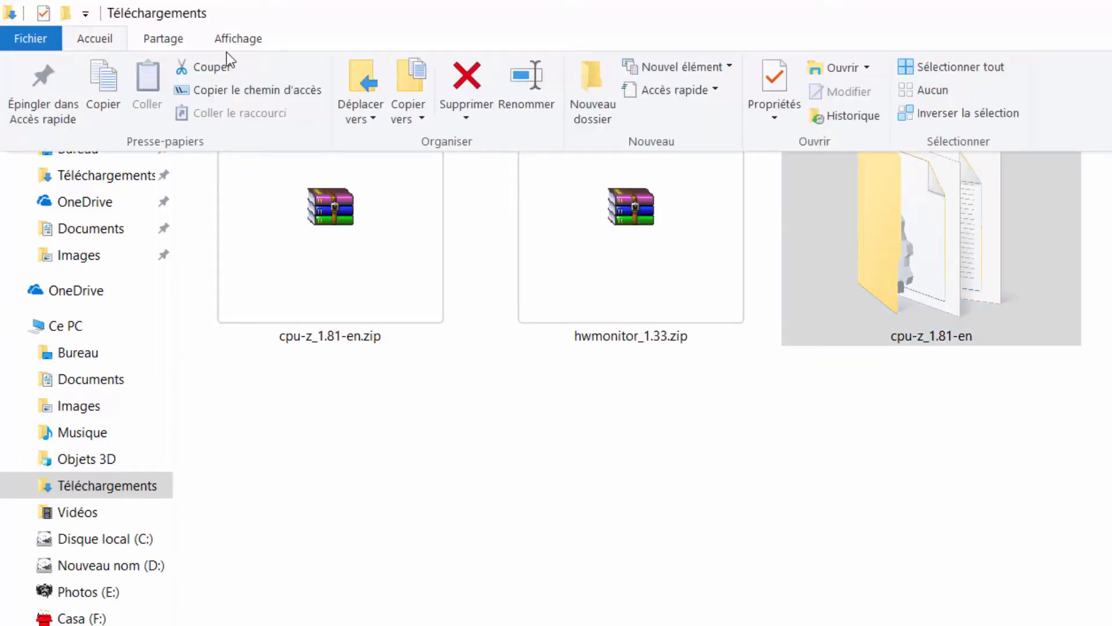
click(376, 110)
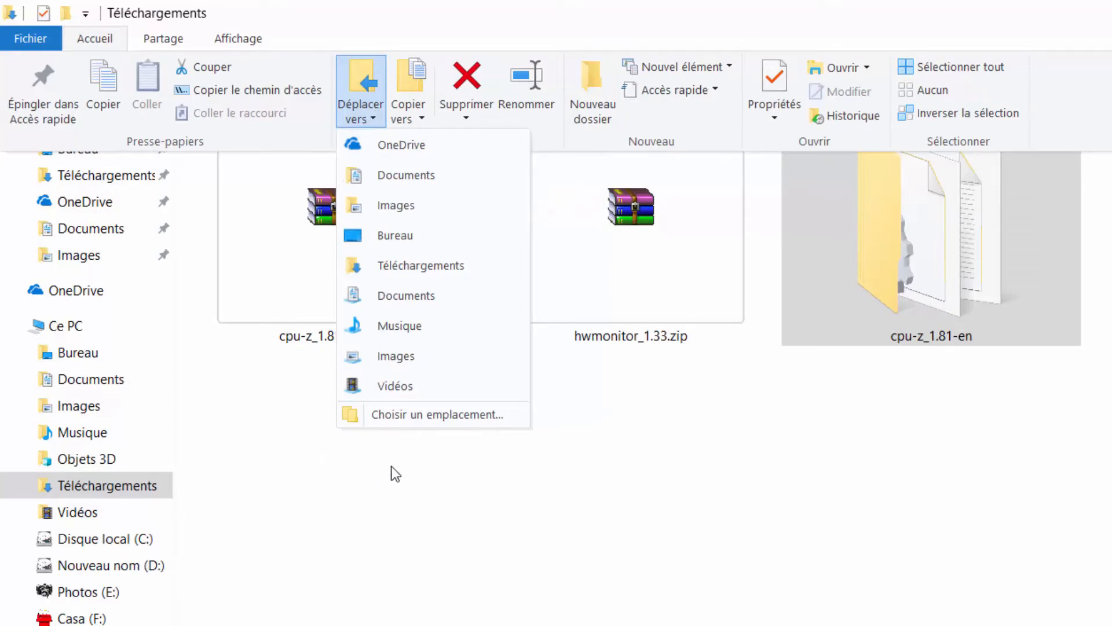
click(430, 416)
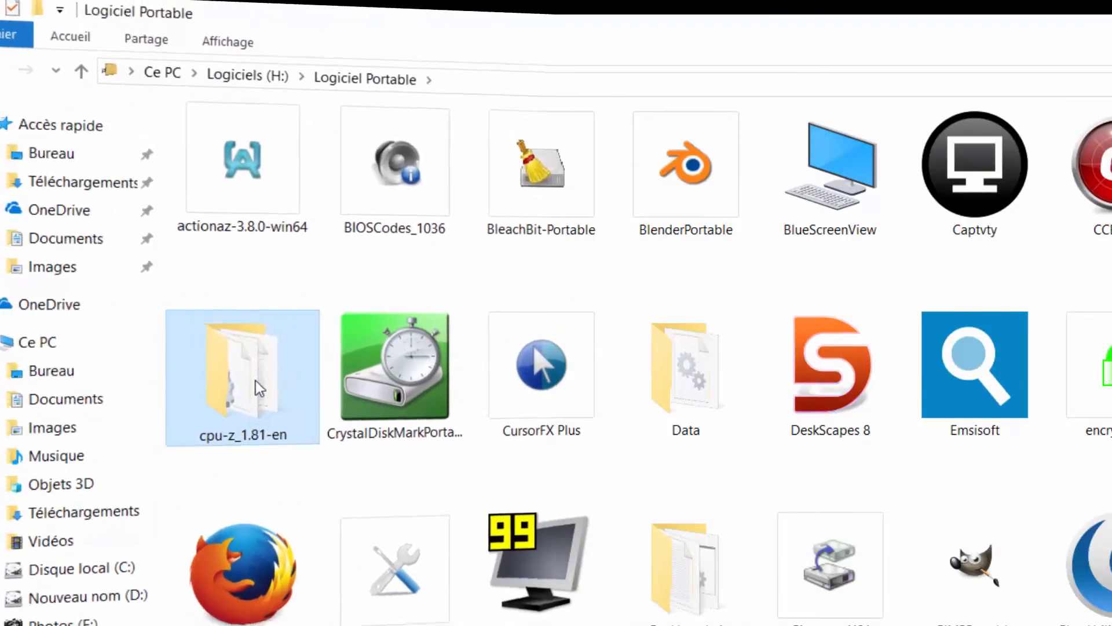
- Open the customization properties of the cpu-z_1.81-en folder and browse for a file to supply its new icon
right_click(266, 400)
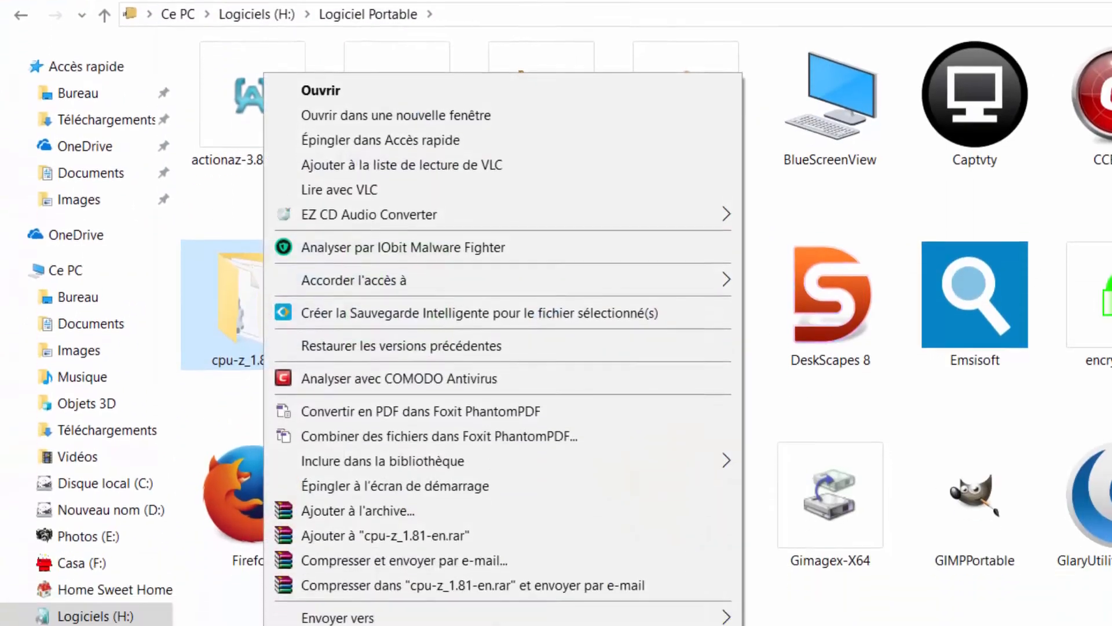
click(329, 625)
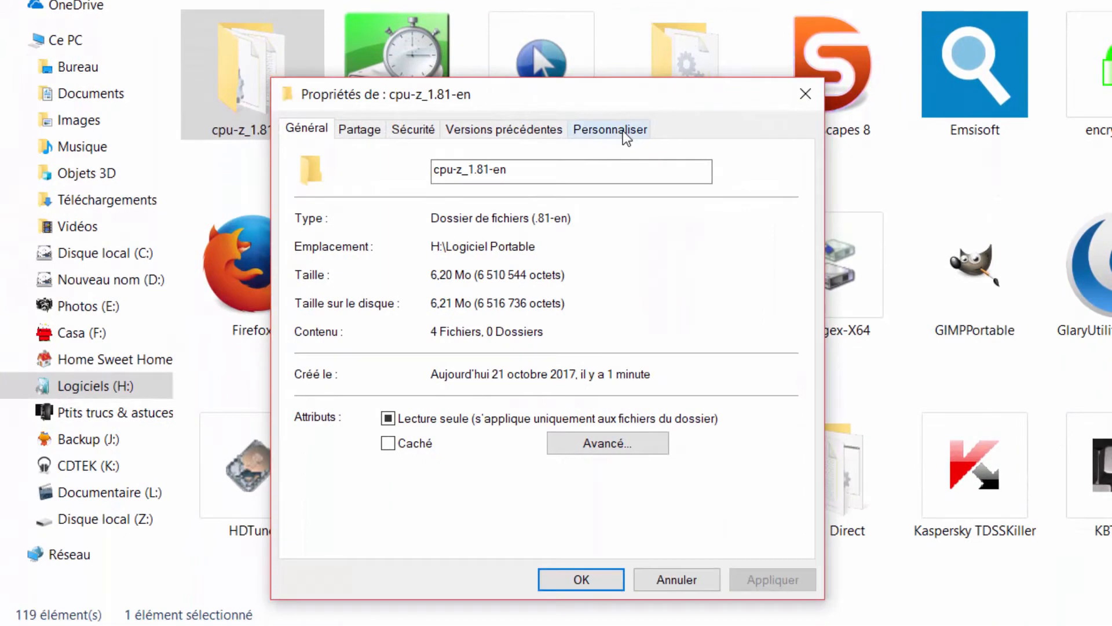
click(624, 130)
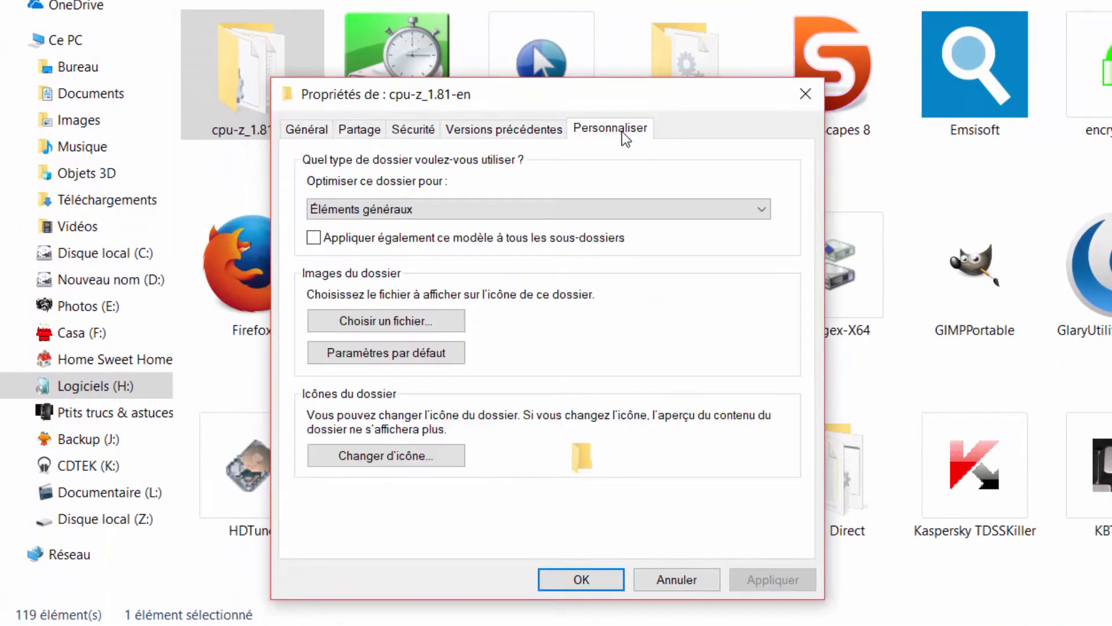
click(447, 456)
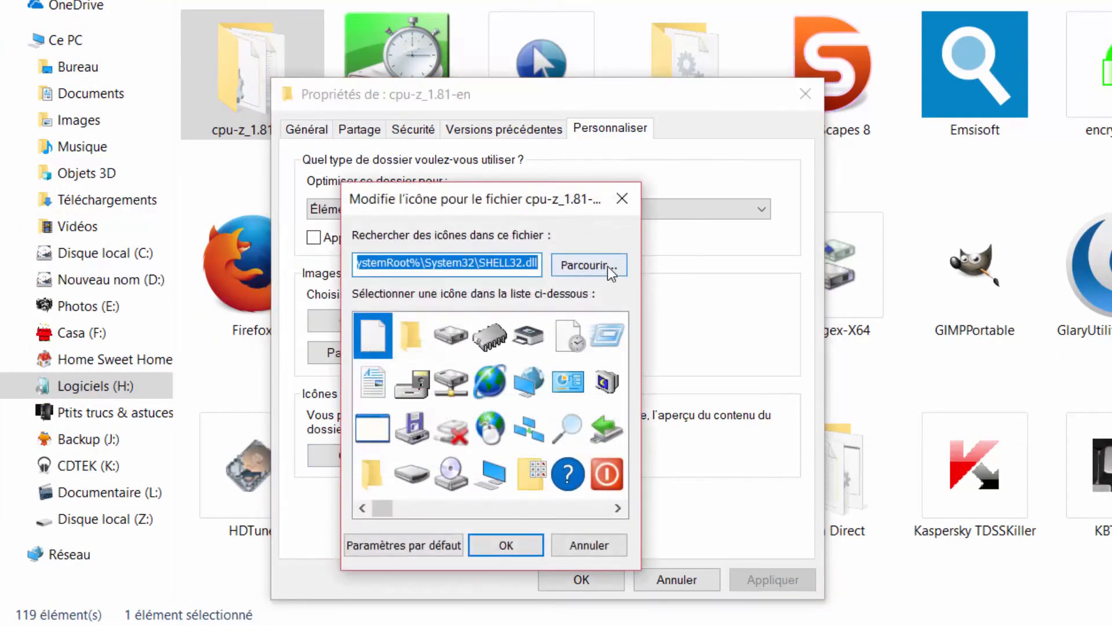
click(609, 268)
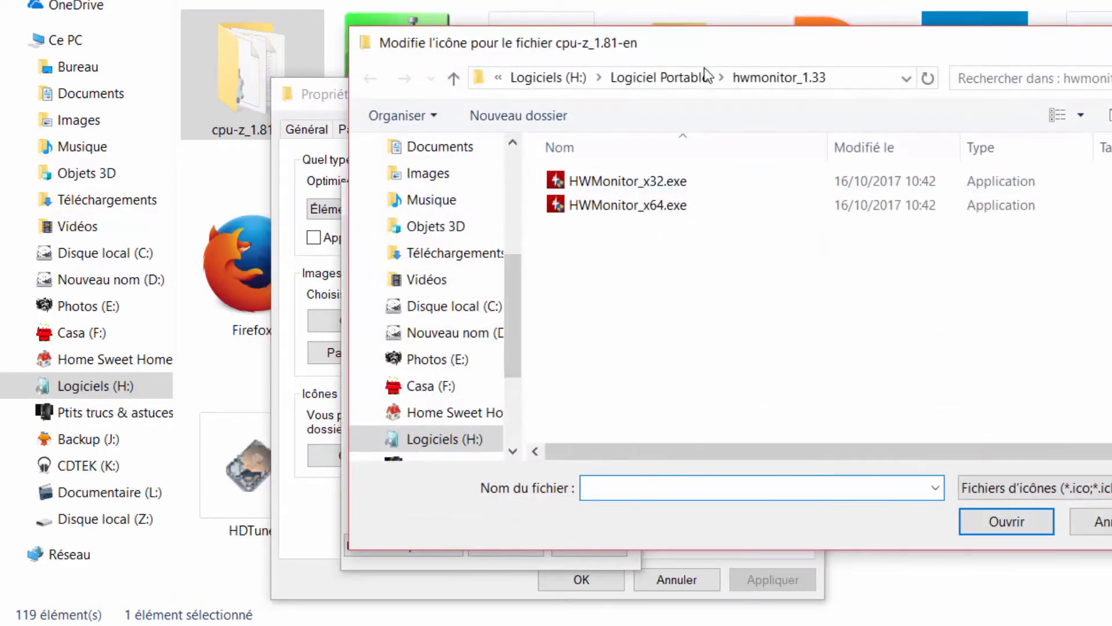
- Pick cpuz_x64.exe in Logiciel Portable\cpu-z_1.81-en as the icon source and apply its icon to the folder
click(692, 77)
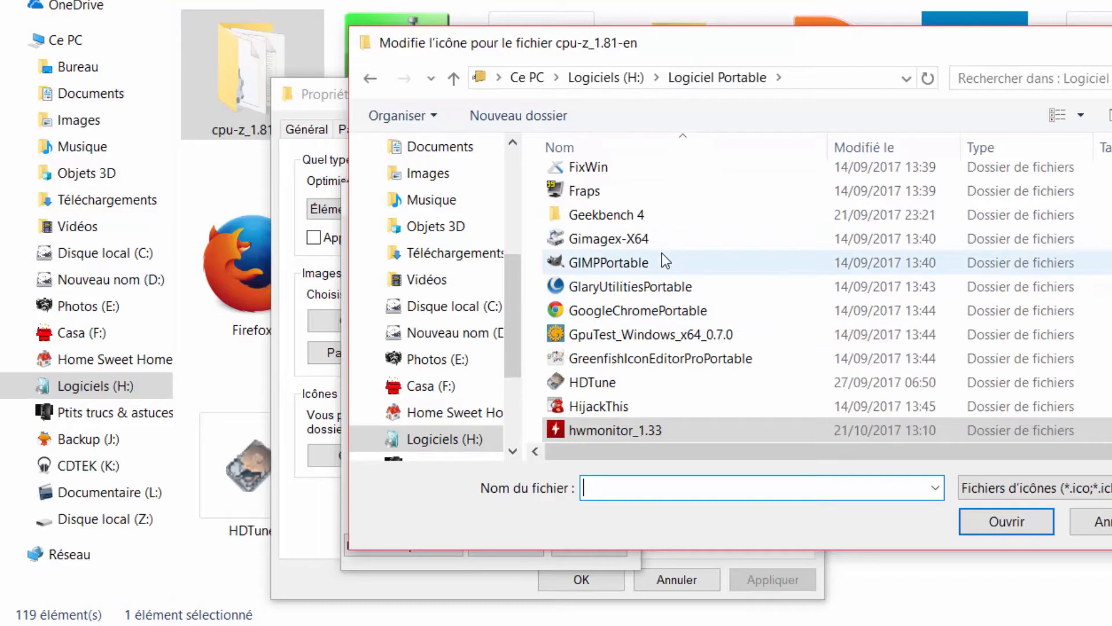
scroll(663, 254, down, 3)
scroll(662, 255, up, 5)
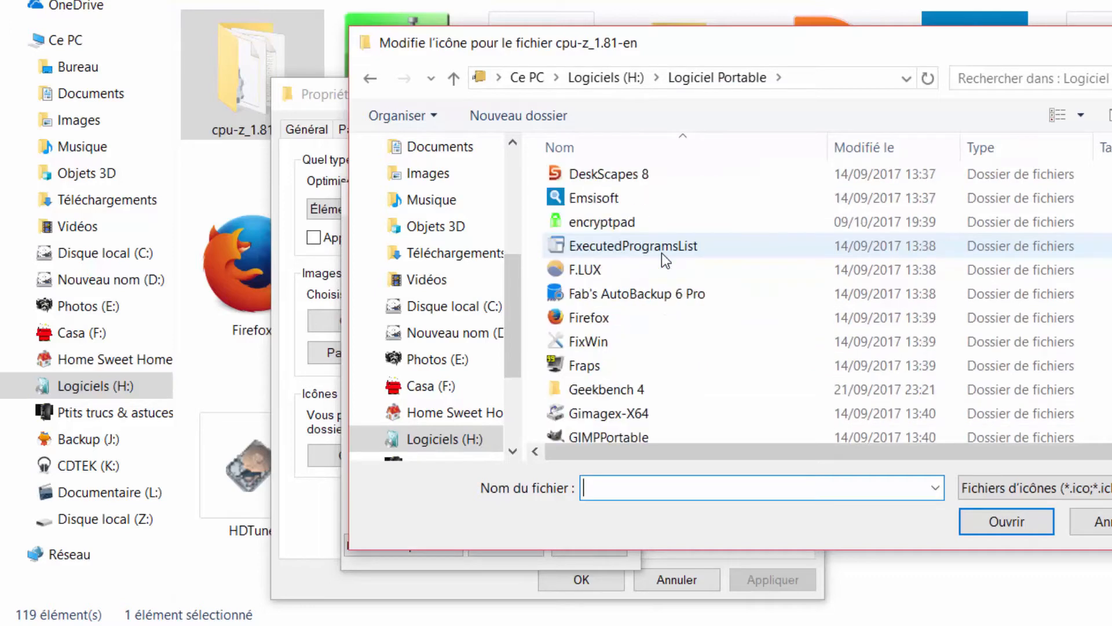
scroll(635, 278, up, 3)
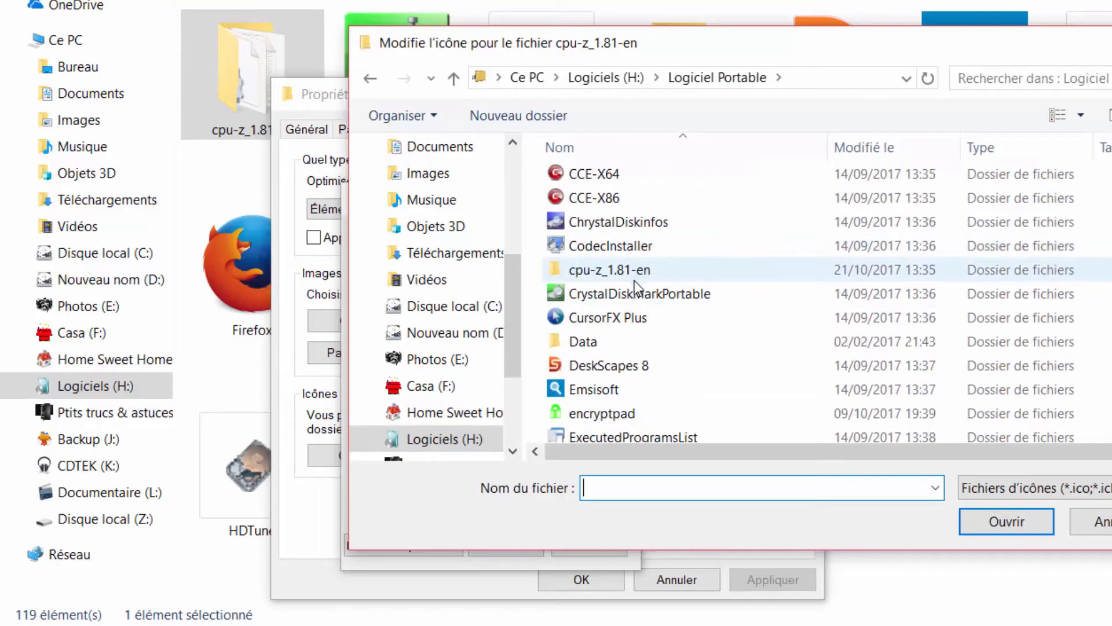
click(634, 273)
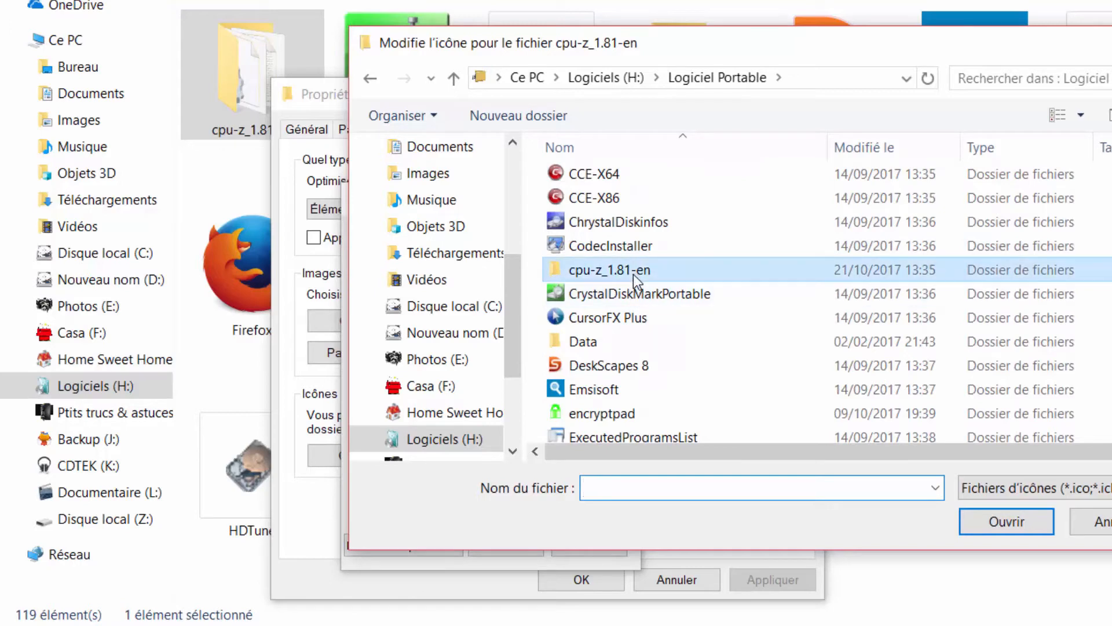
double_click(633, 273)
click(639, 205)
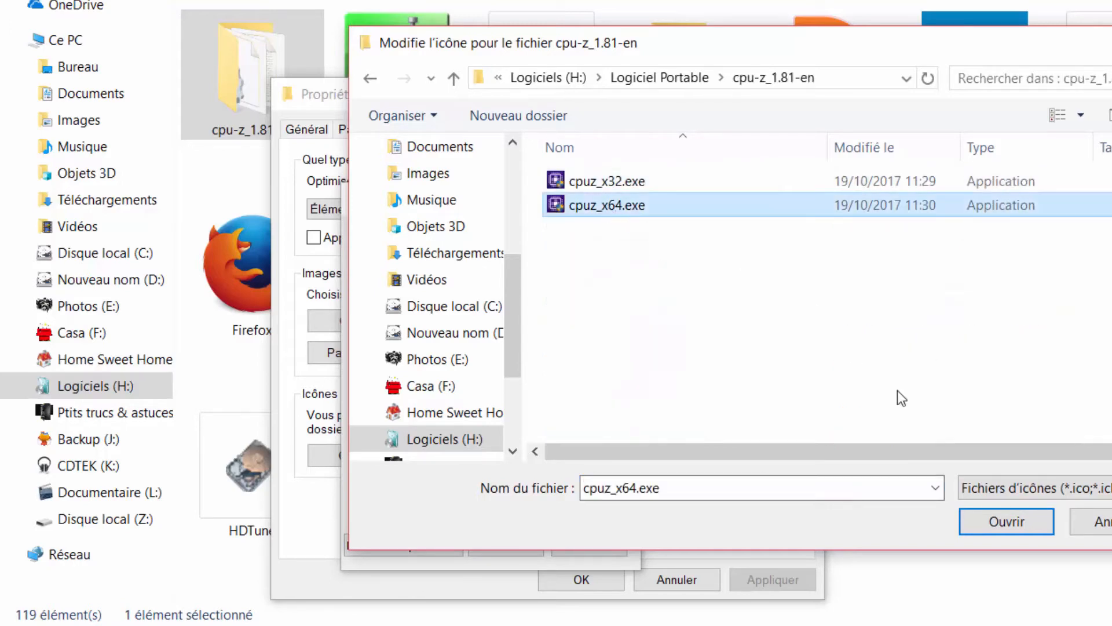
click(1008, 525)
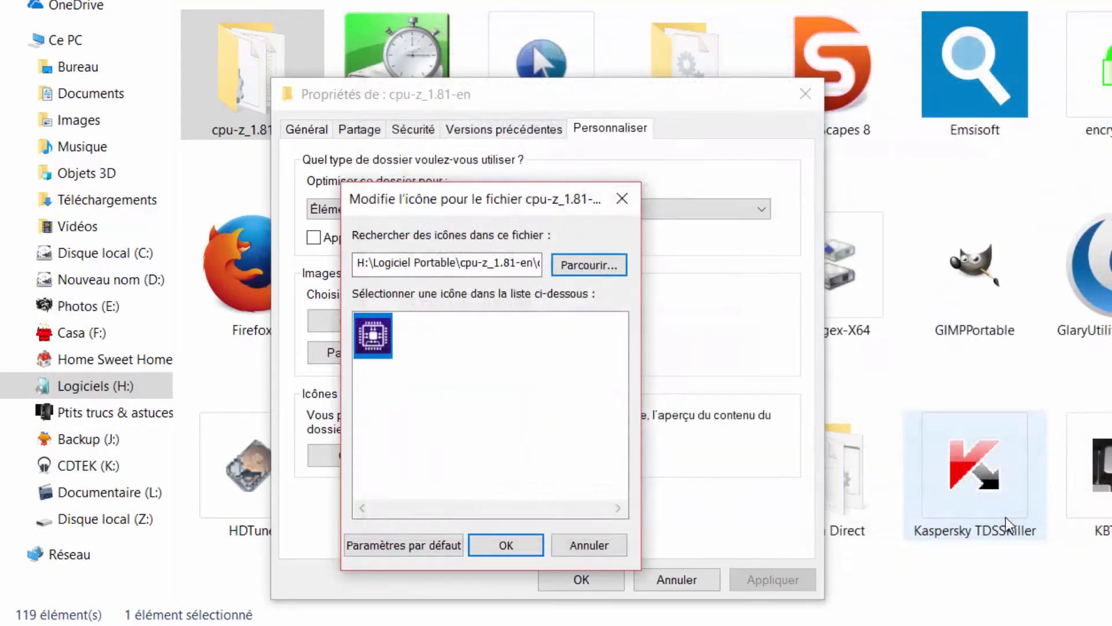
click(505, 545)
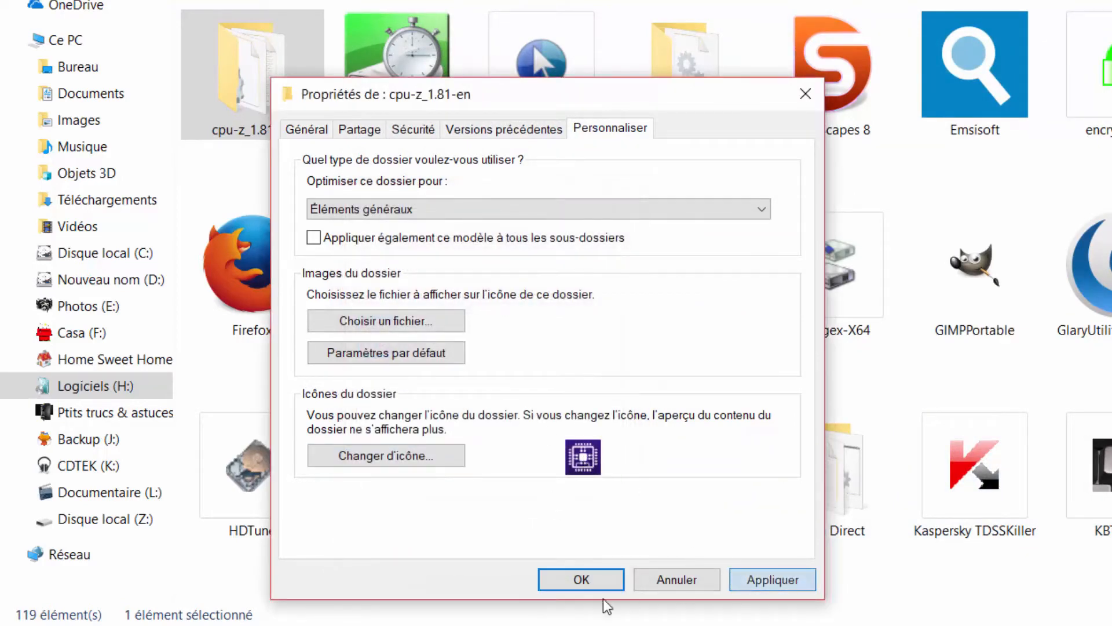
click(580, 579)
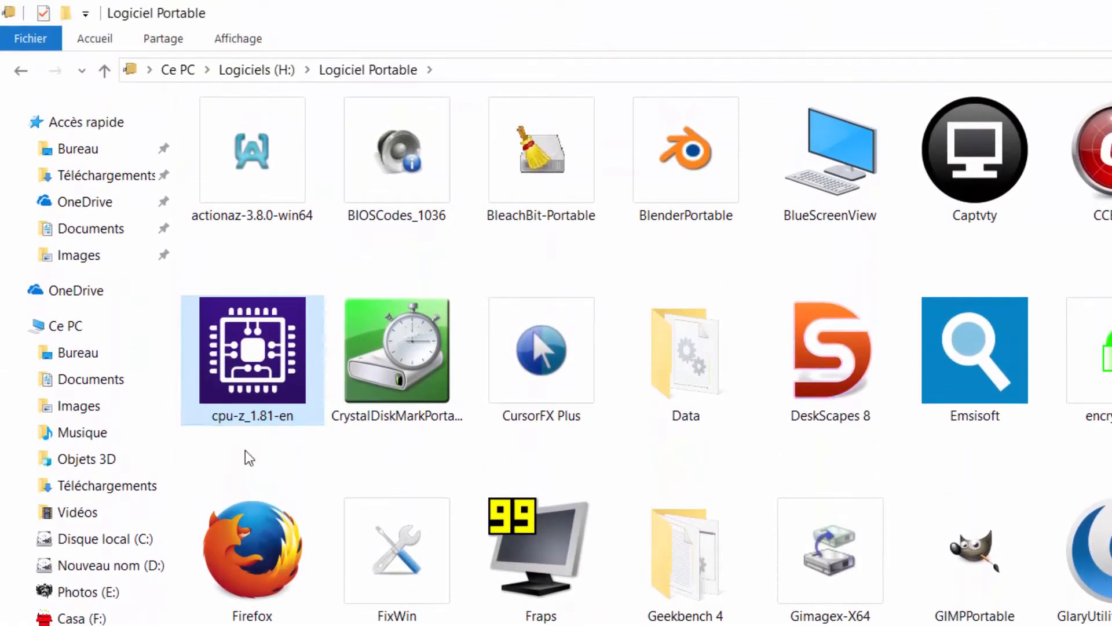
- Open the cpu-z_1.81-en folder and pin cpuz_x64.exe to the Start menu
double_click(254, 343)
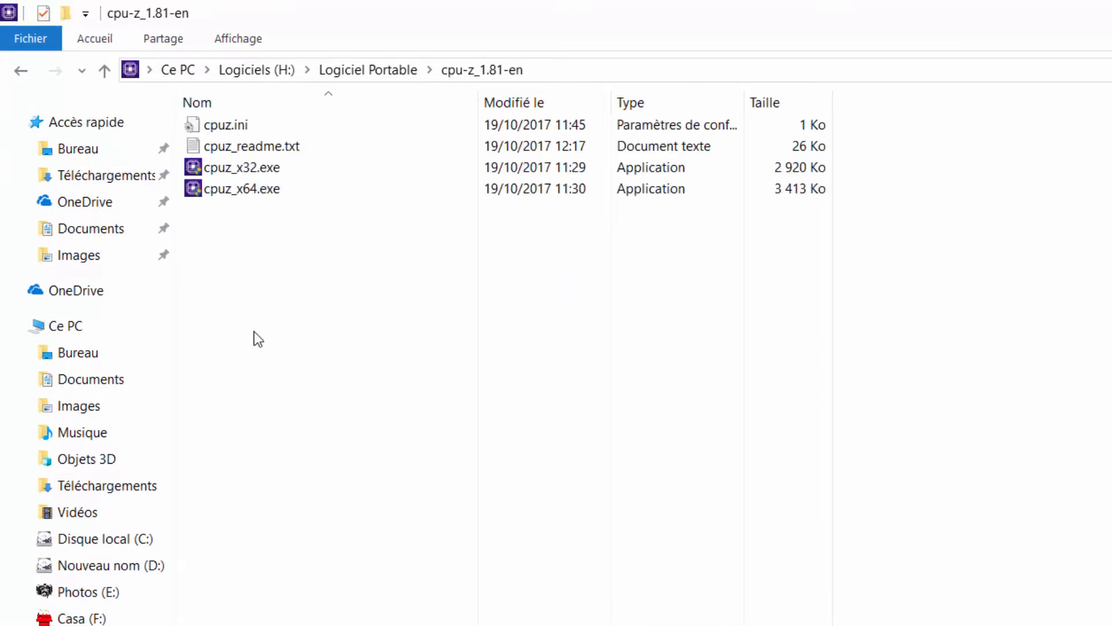
right_click(261, 193)
click(393, 239)
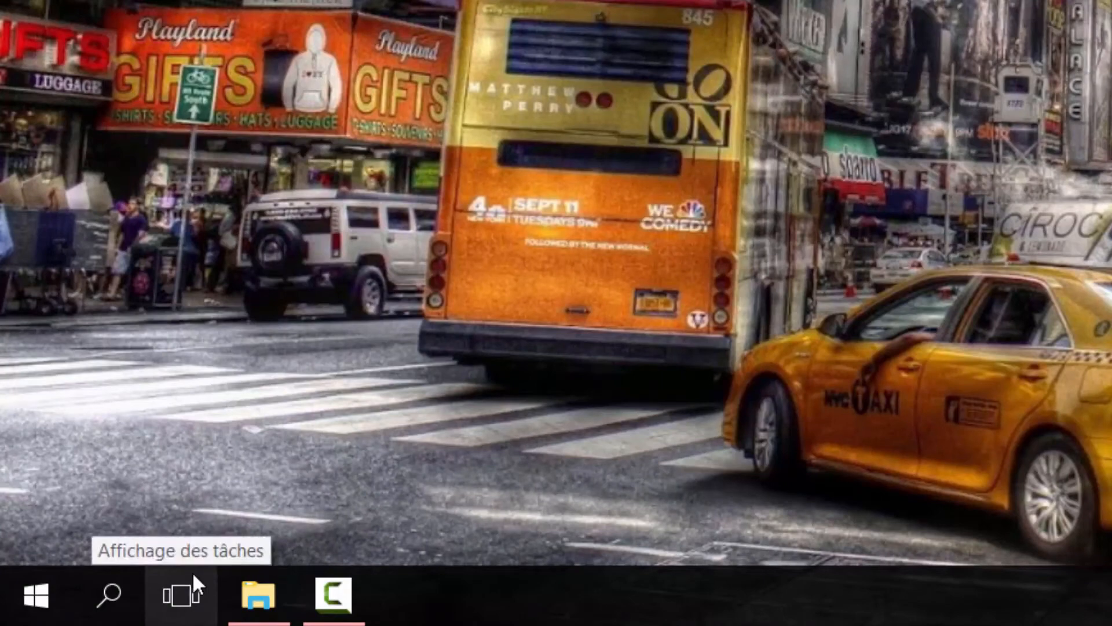
- Resize the cpuz_x64 tile in the Start menu to the small size
click(39, 597)
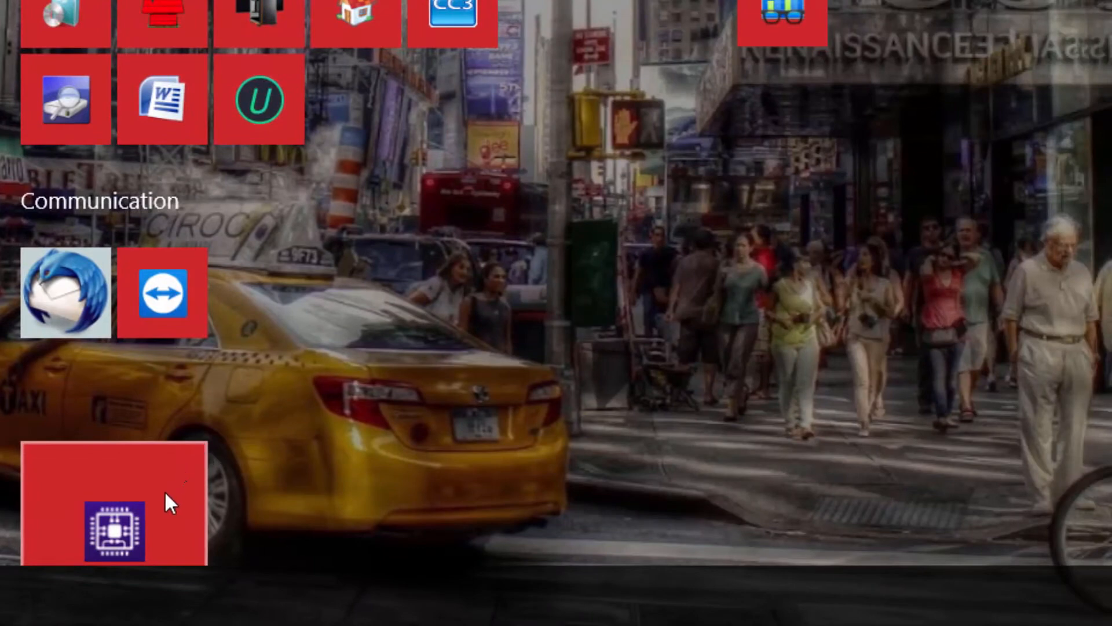
right_click(164, 492)
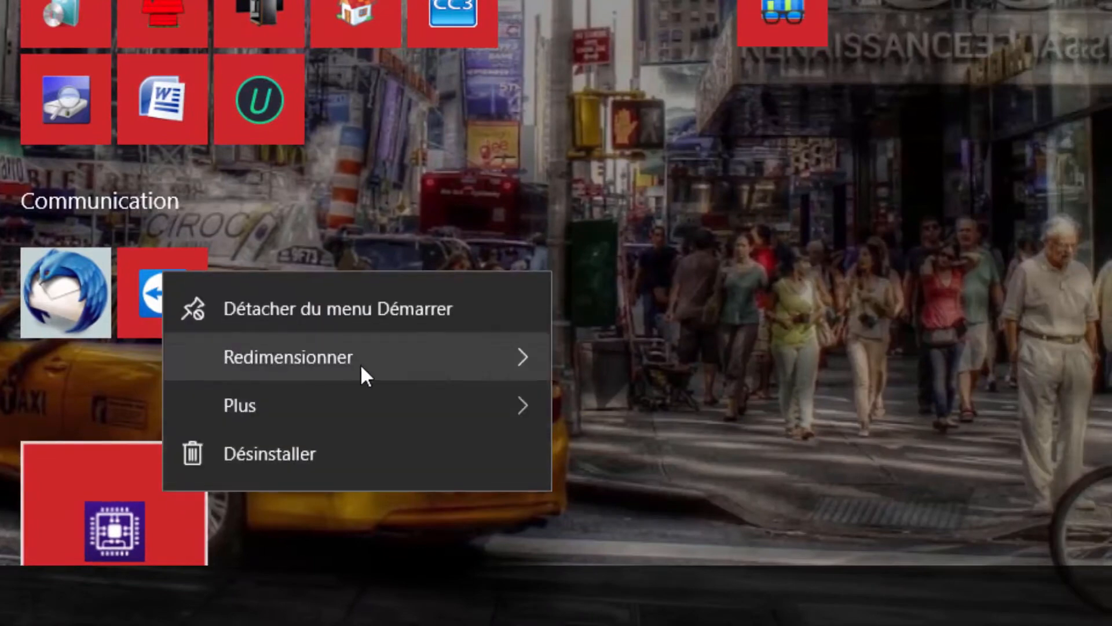
mouse_move(346, 363)
click(641, 369)
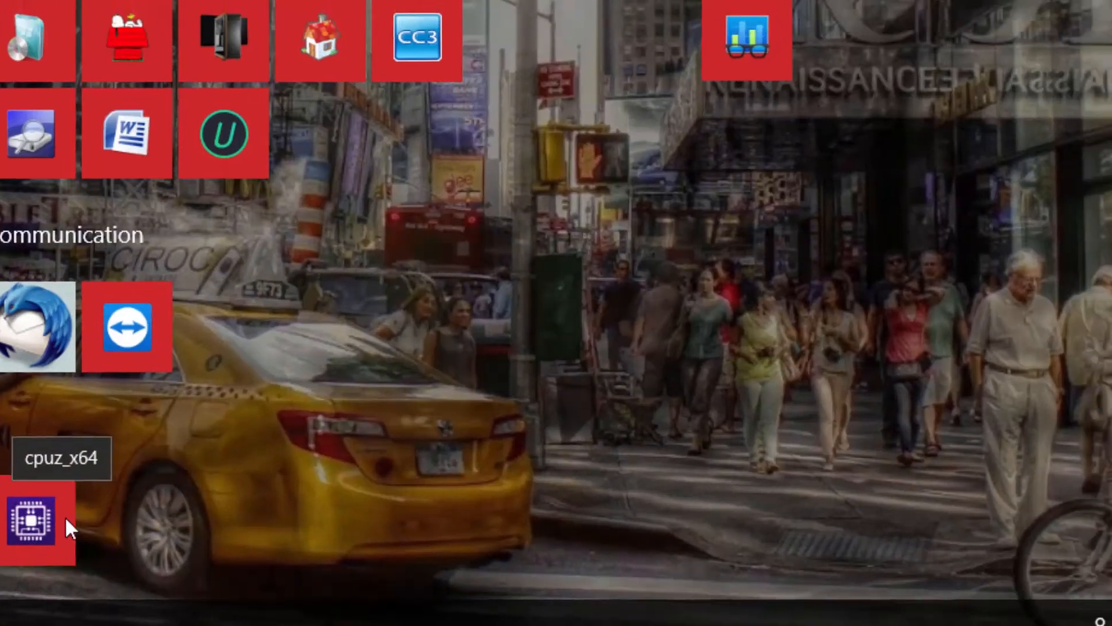
- Move the cpuz_x64 tile into the "Entretien, gestion, optimisation & mise à jour" group of the Start menu and launch CPU-Z
drag(65, 516, 572, 341)
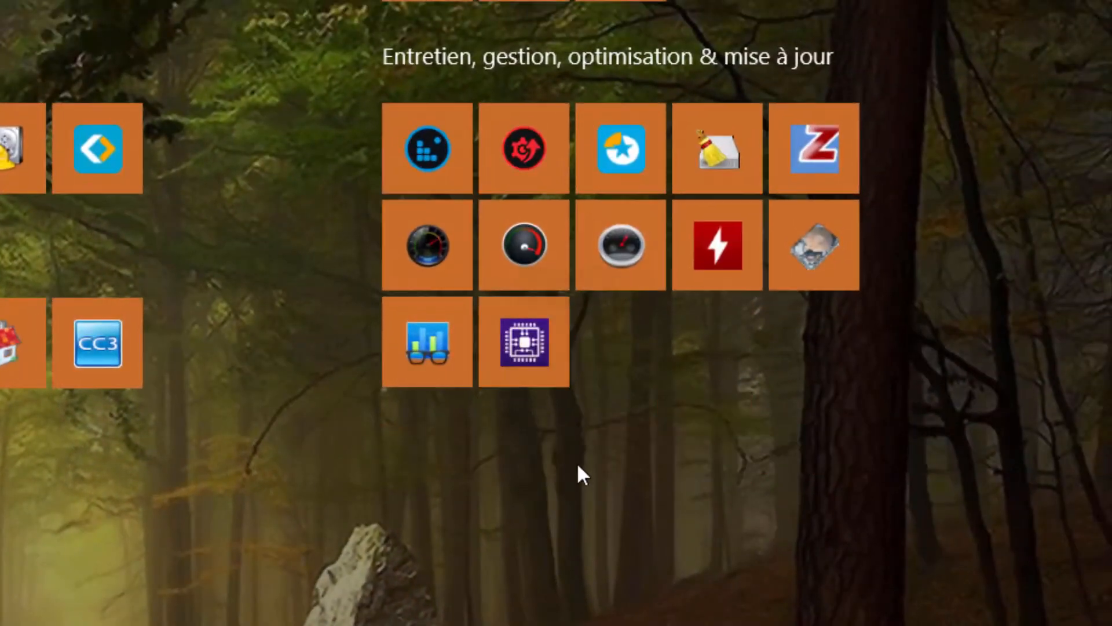
click(545, 331)
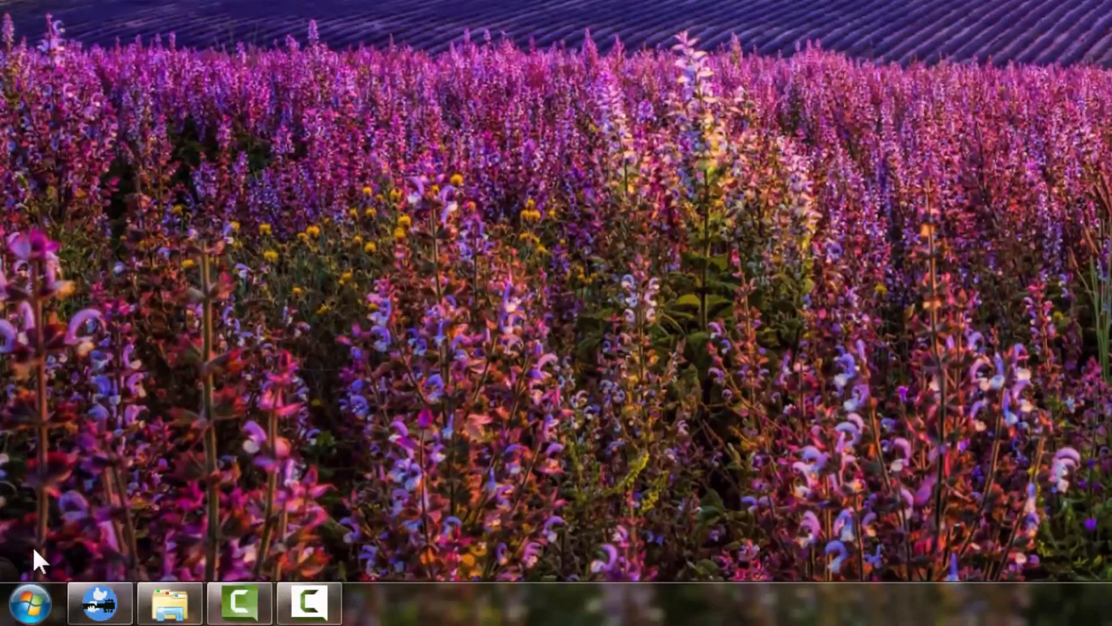
- On the Windows 7 desktop, open the Exécuter dialog and enter Regedit as the program to open
click(31, 603)
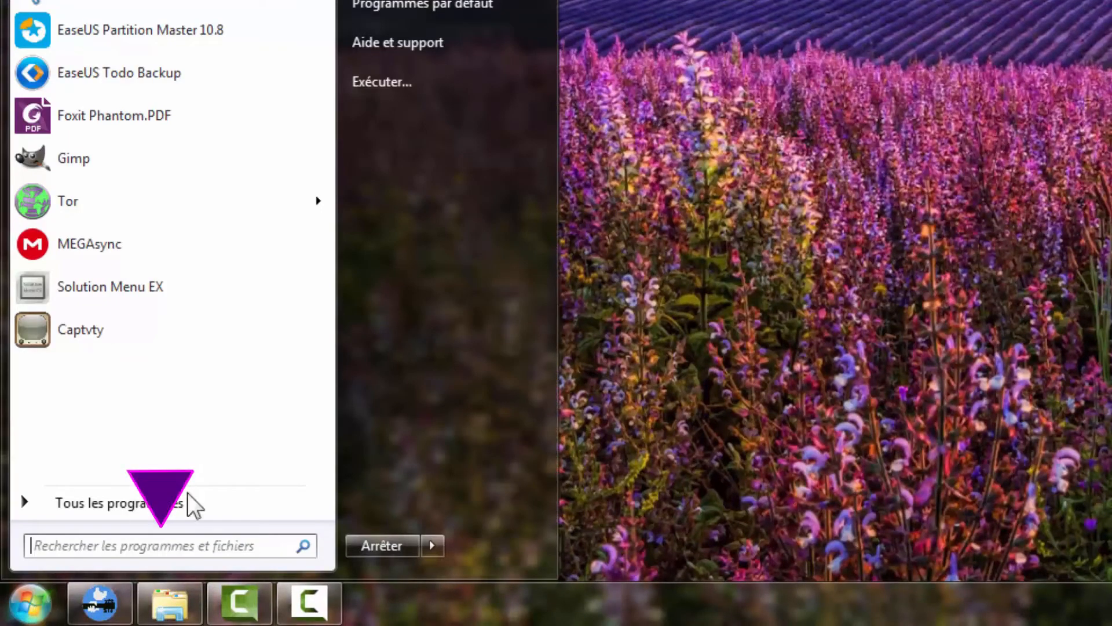
click(422, 79)
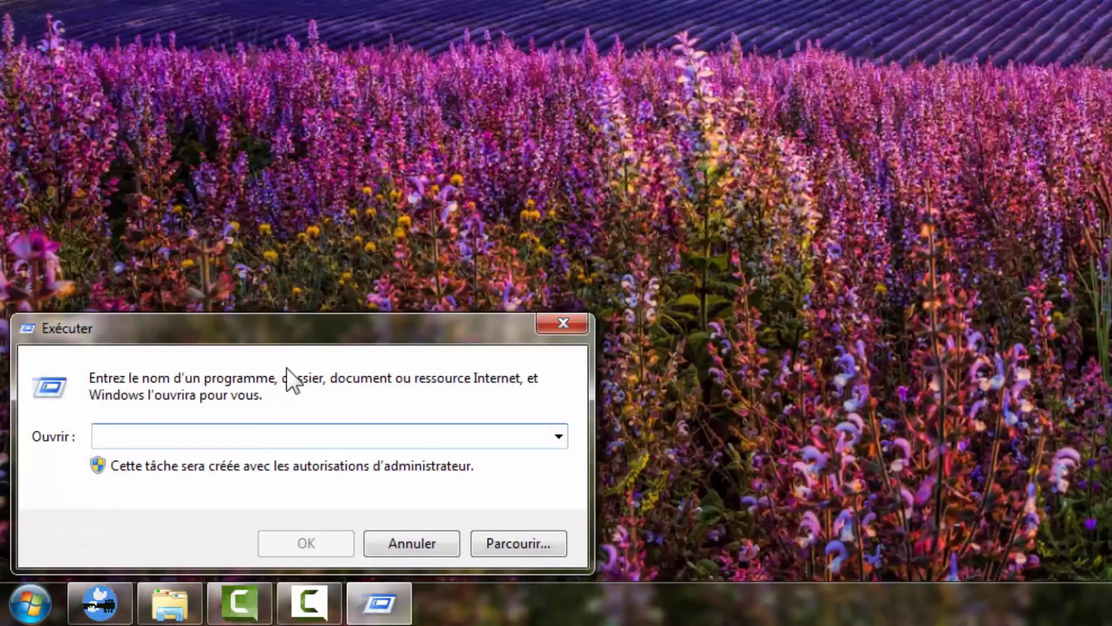
text(Rege)
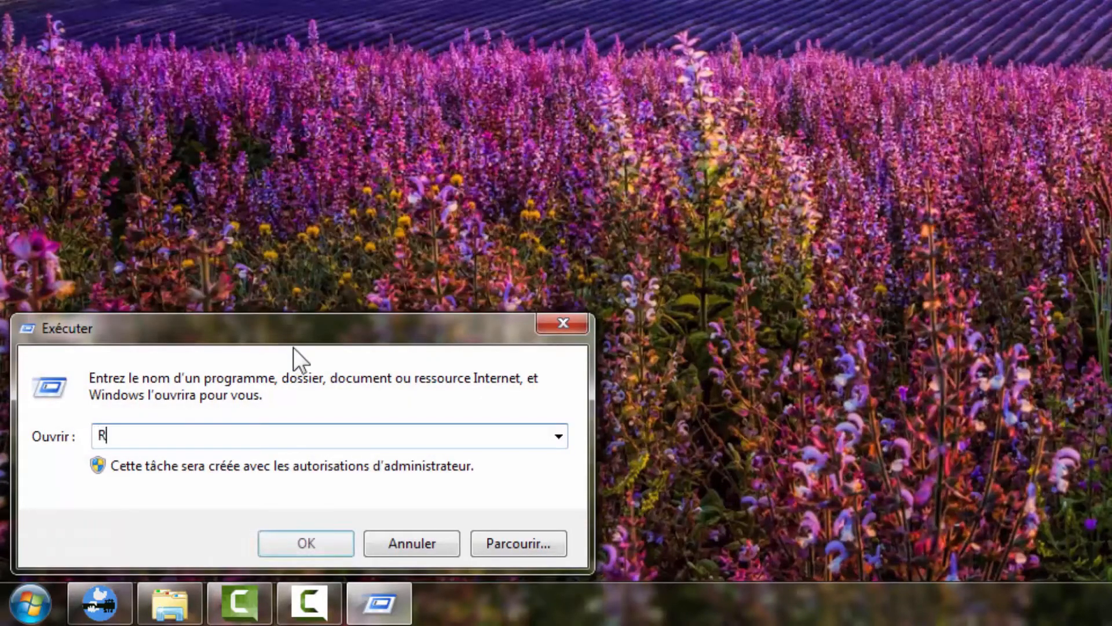
text(dit)
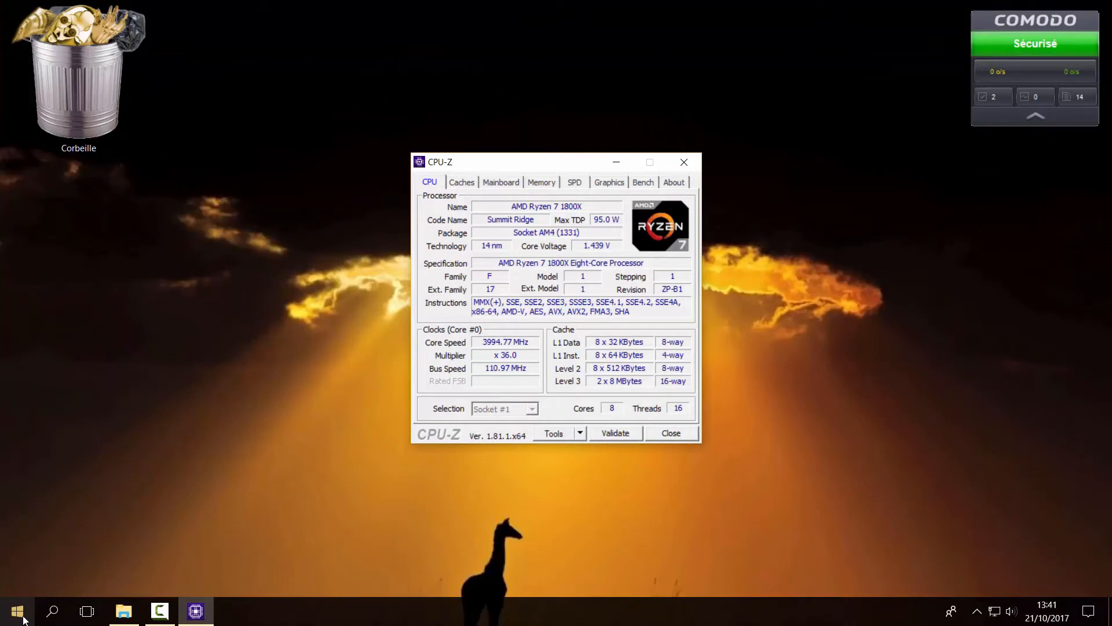
- On the Windows 10 desktop, search for regedit and launch the Registry Editor
click(58, 609)
text(re)
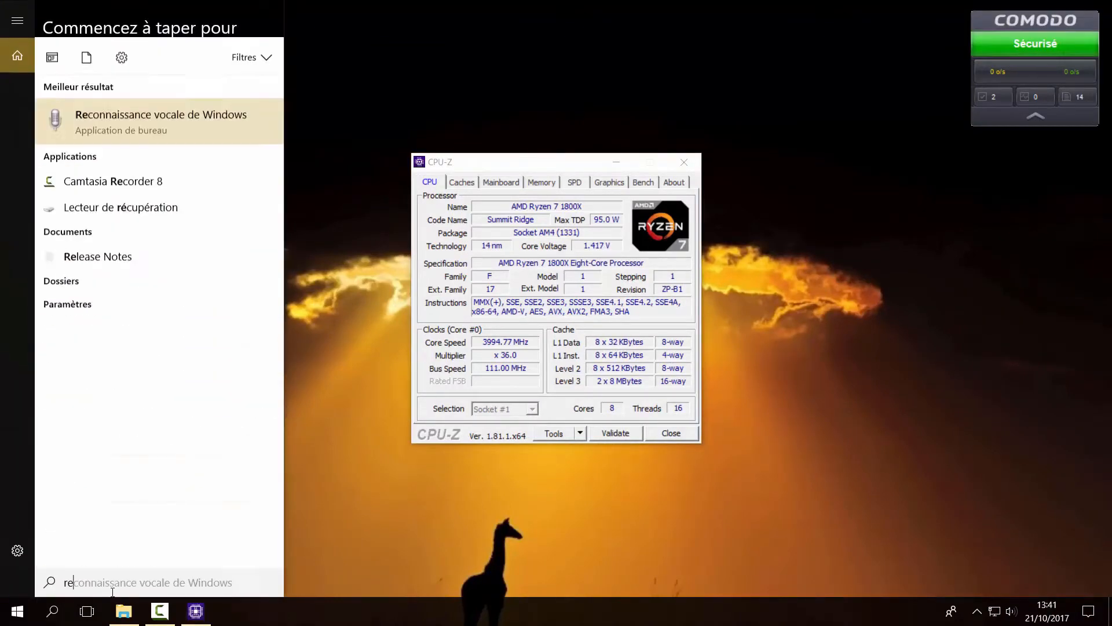
text(gedit)
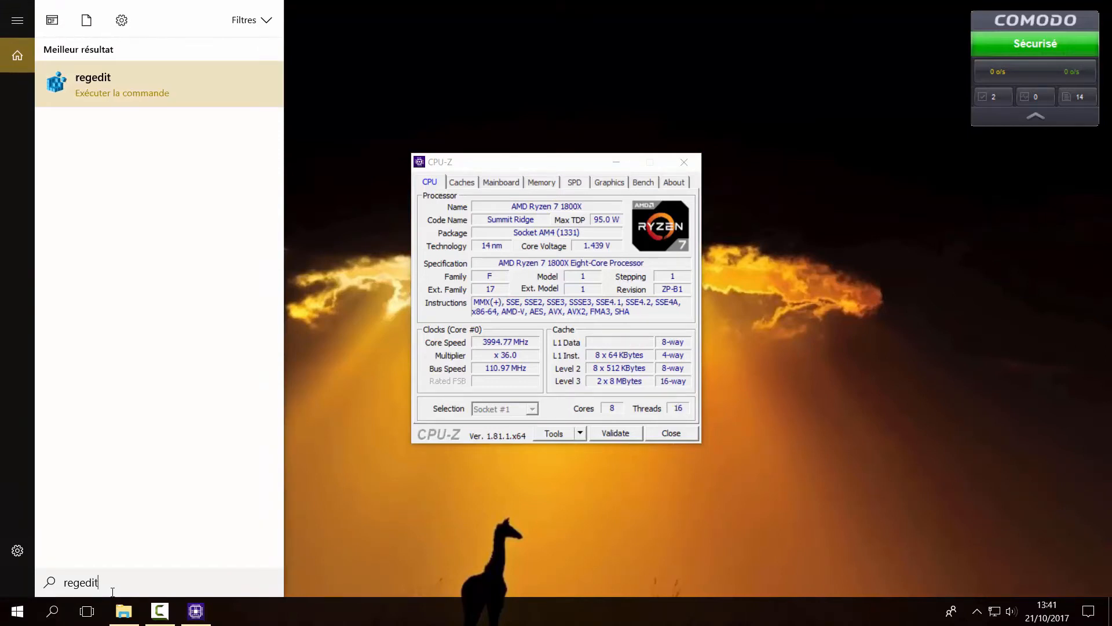
click(148, 81)
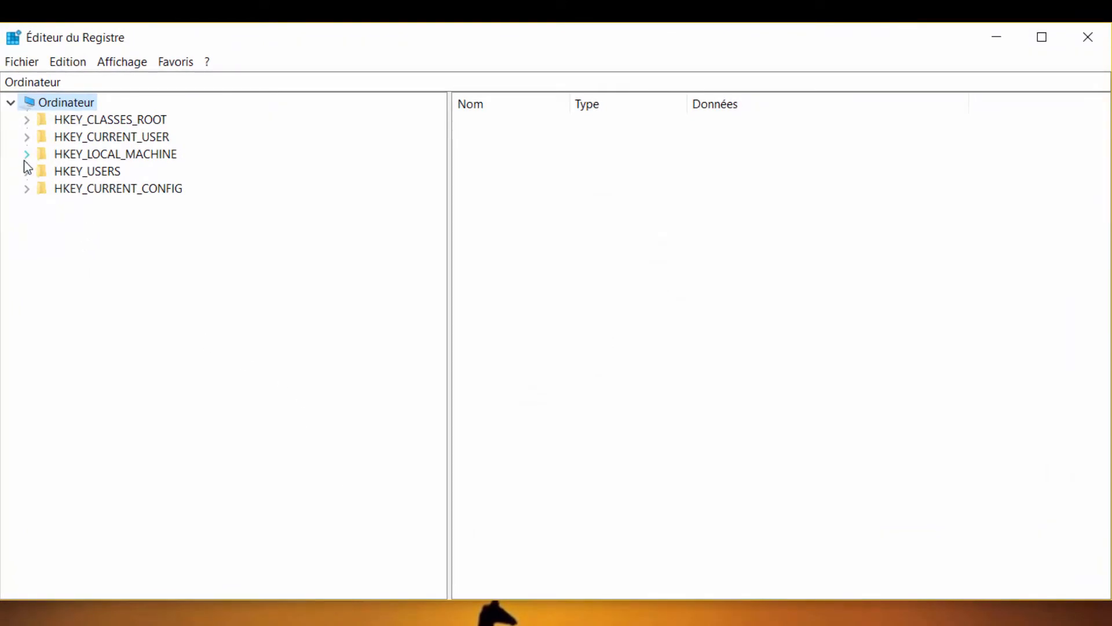
- Start exporting the registry and choose the Backup folder on the Backup (J:) drive as the destination
click(23, 61)
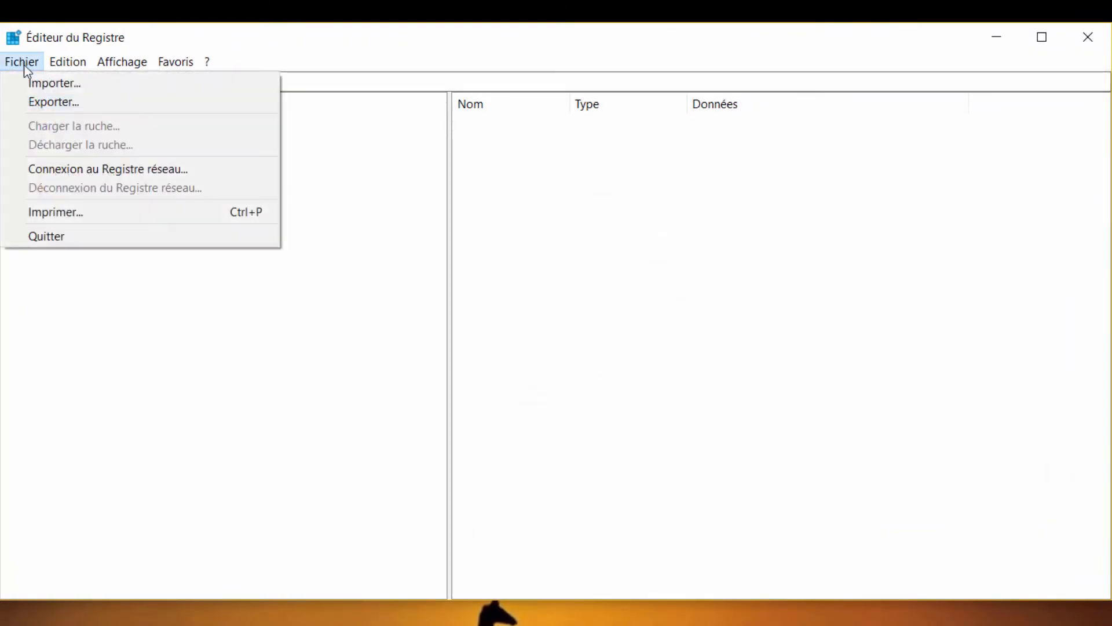
click(43, 102)
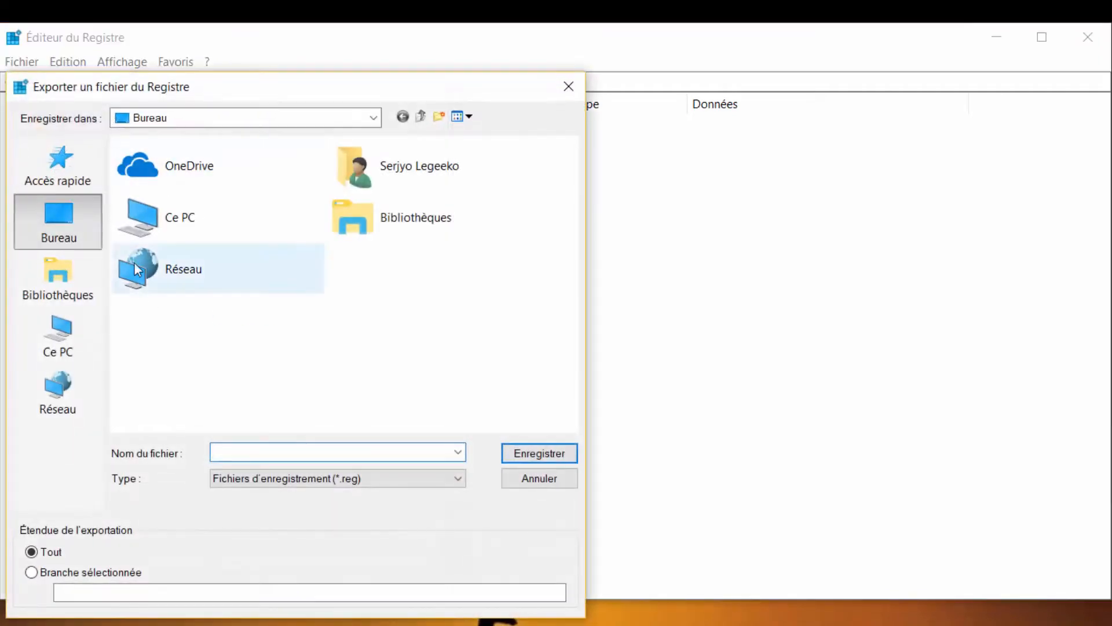
click(165, 226)
double_click(176, 216)
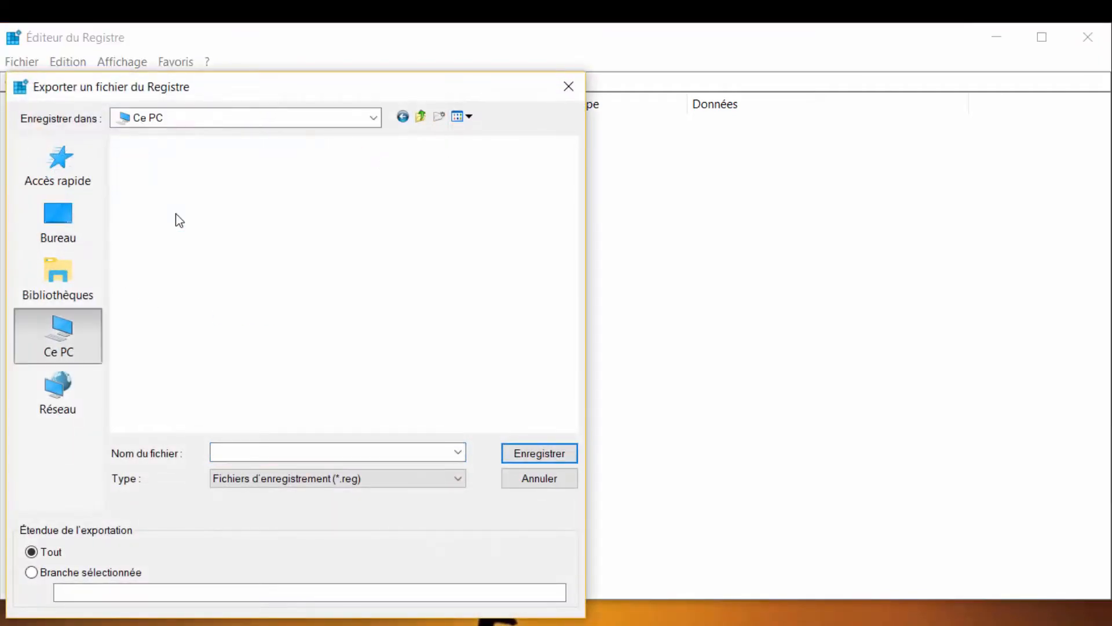
scroll(336, 331, down, 3)
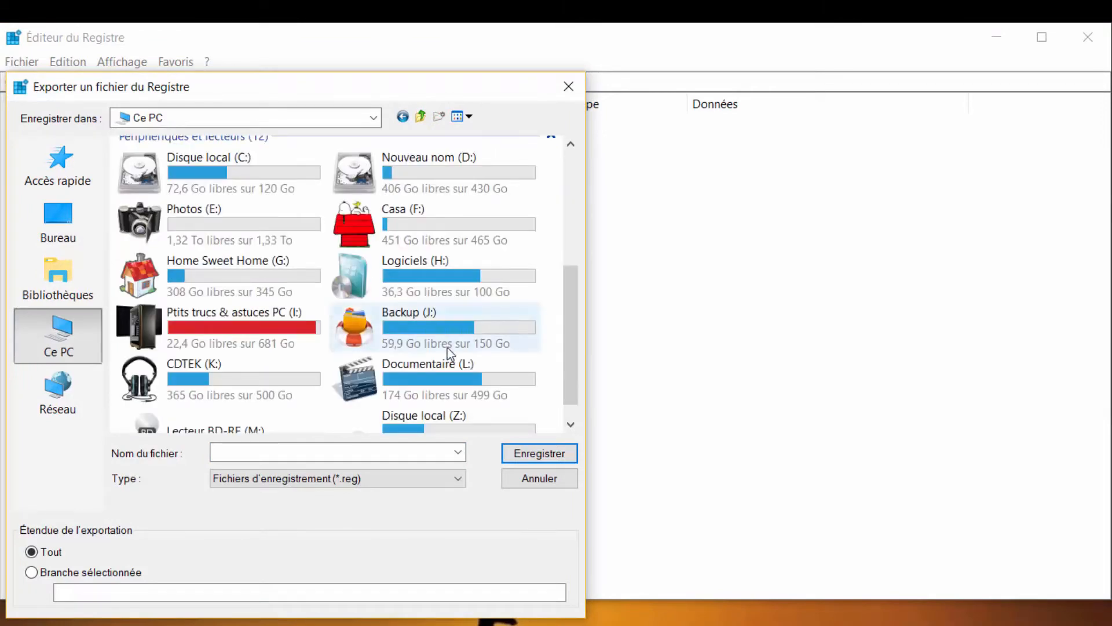
double_click(369, 332)
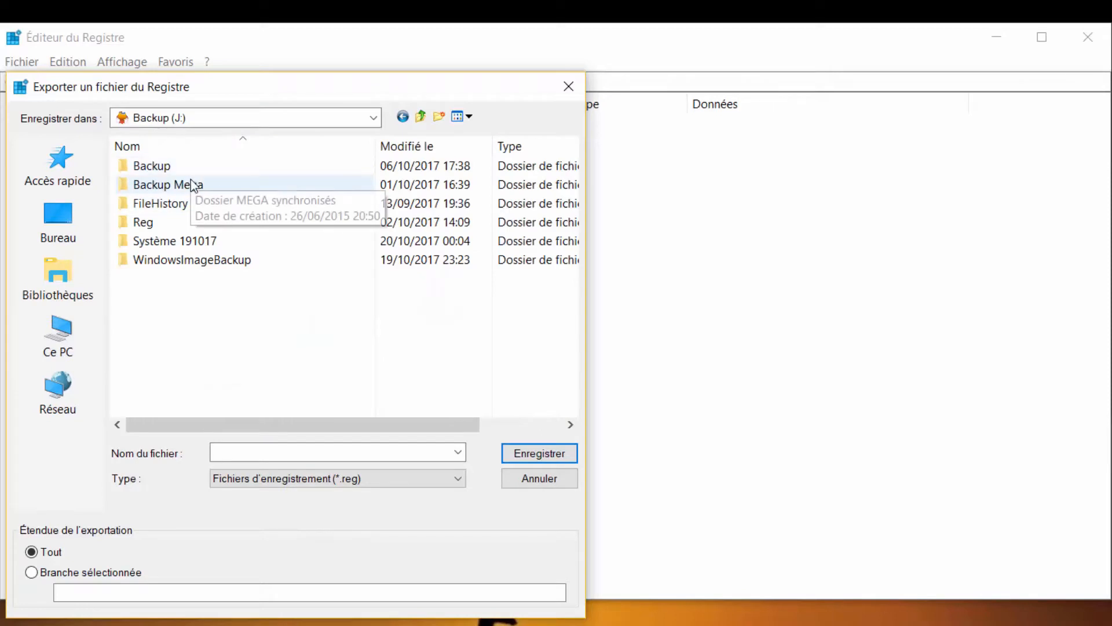
double_click(163, 168)
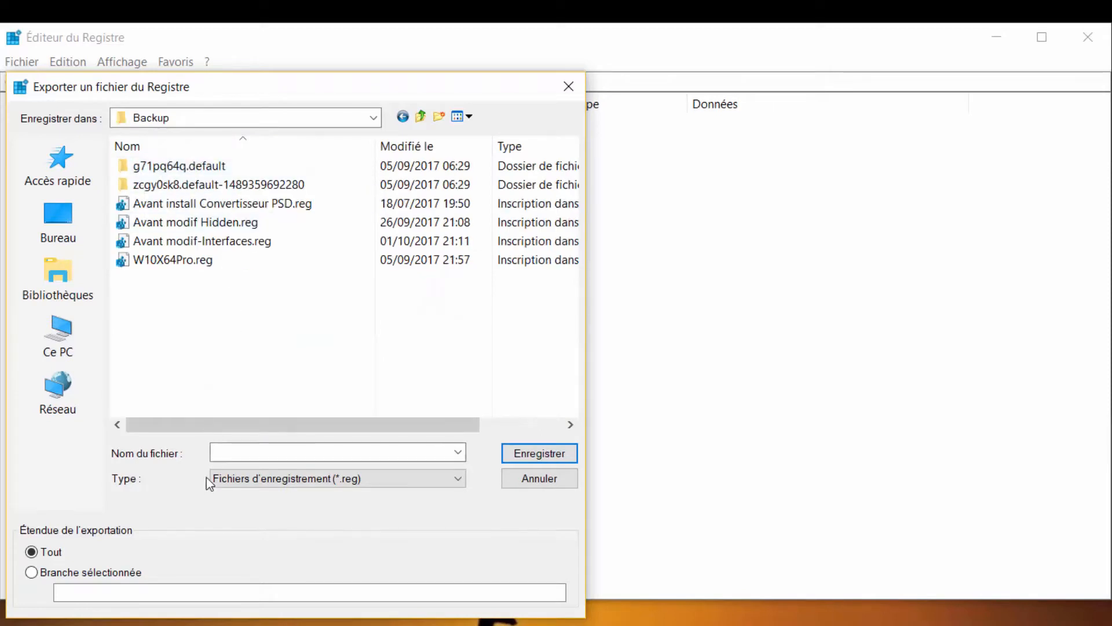
- Name the registry export "BDR-Avant modif level cache L2-L3" and save it
click(282, 450)
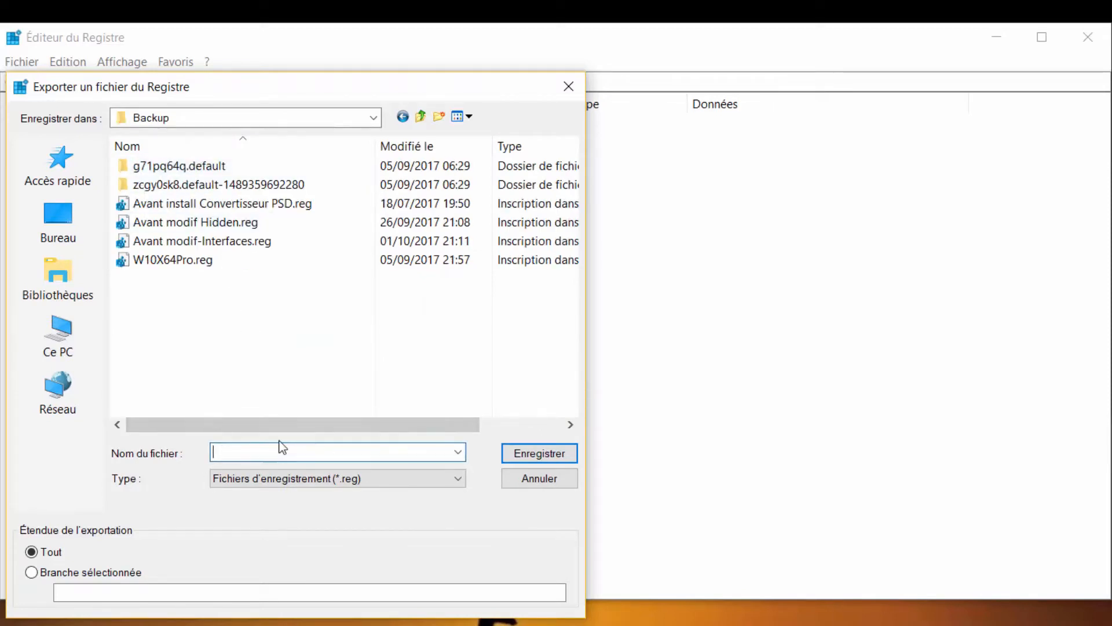
text(BDR)
text(-Avant modif level cache)
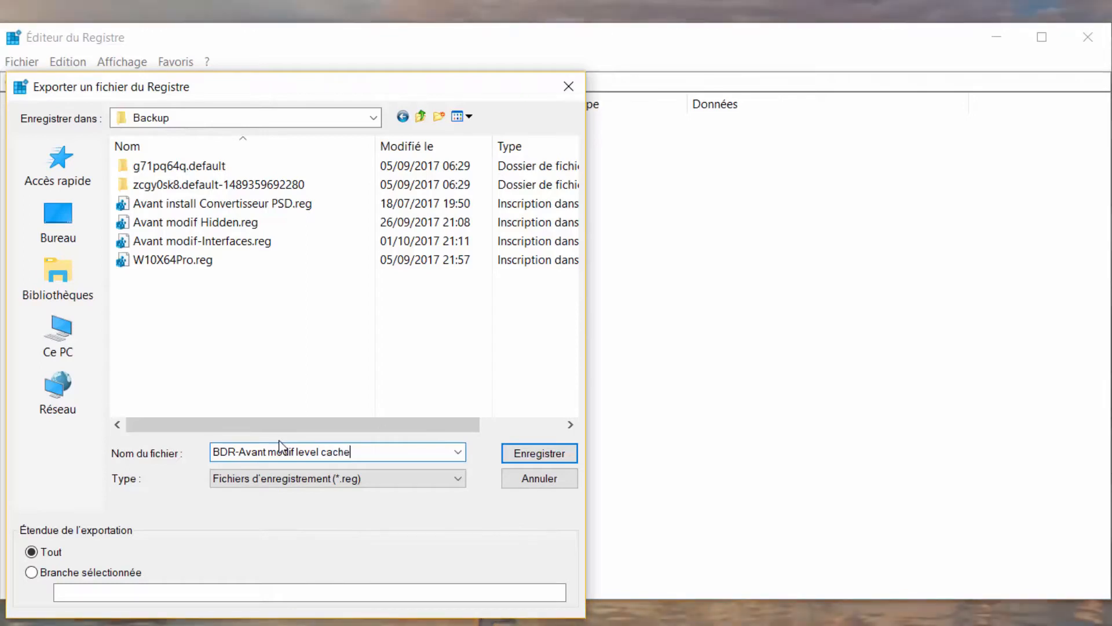
text( L)
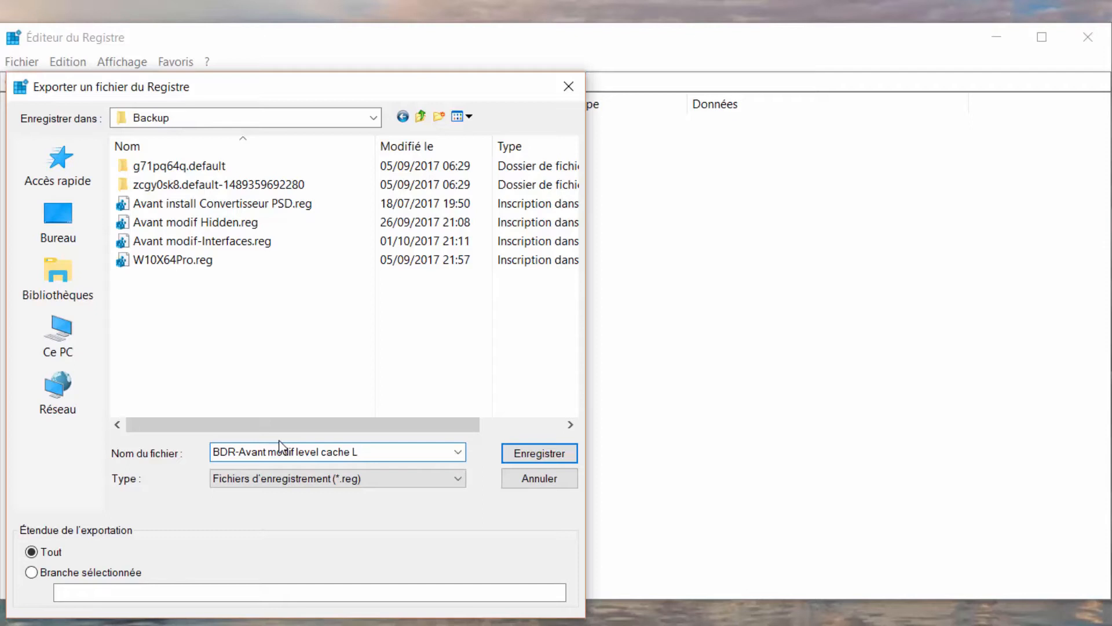
text(2-L3)
click(548, 455)
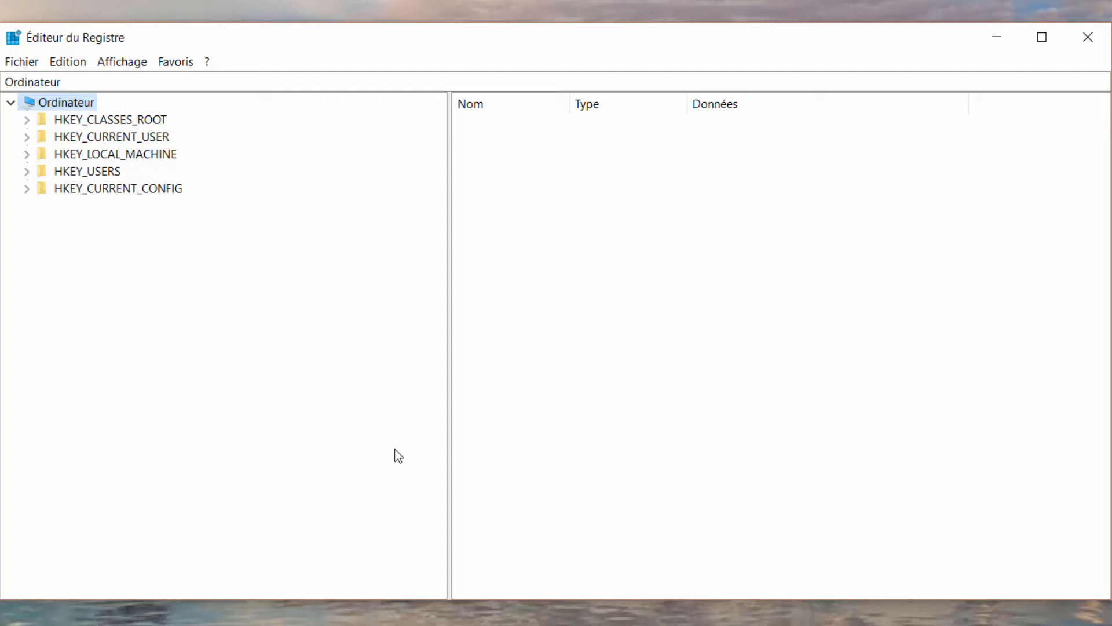
- Navigate to HKEY_LOCAL_MACHINE\SYSTEM\CurrentControlSet\Control\Session Manager and select the Memory Management key
click(27, 155)
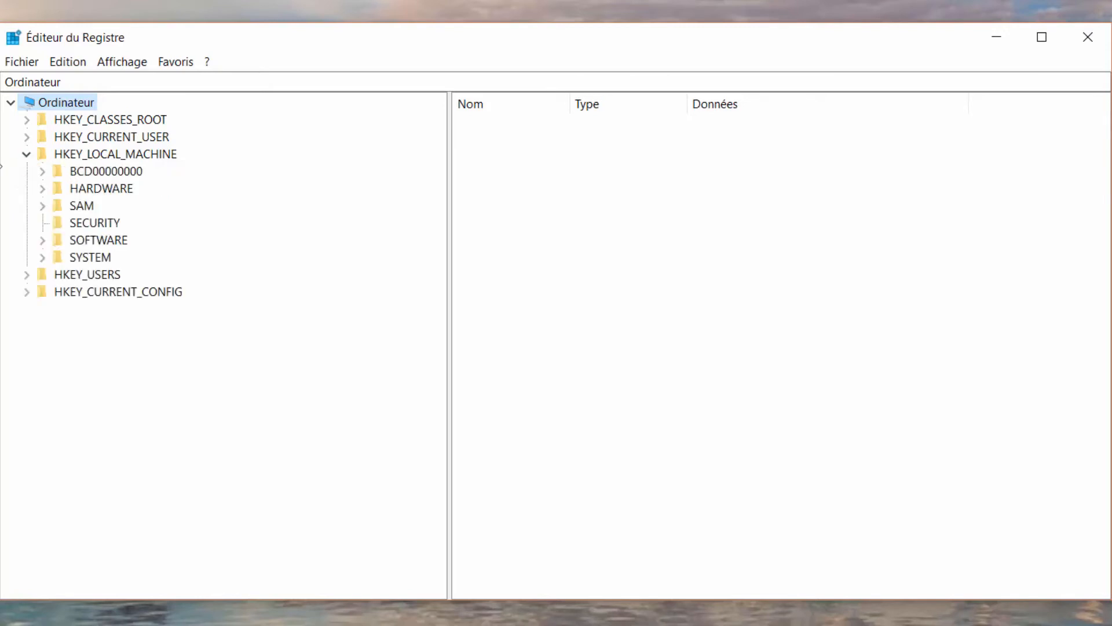
click(43, 258)
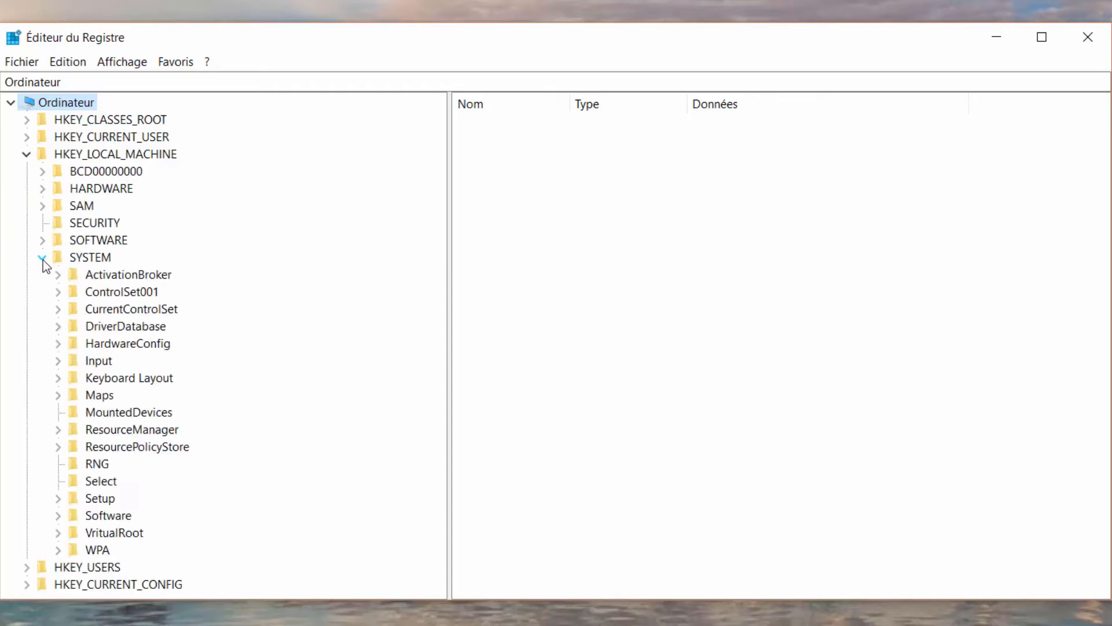
click(59, 309)
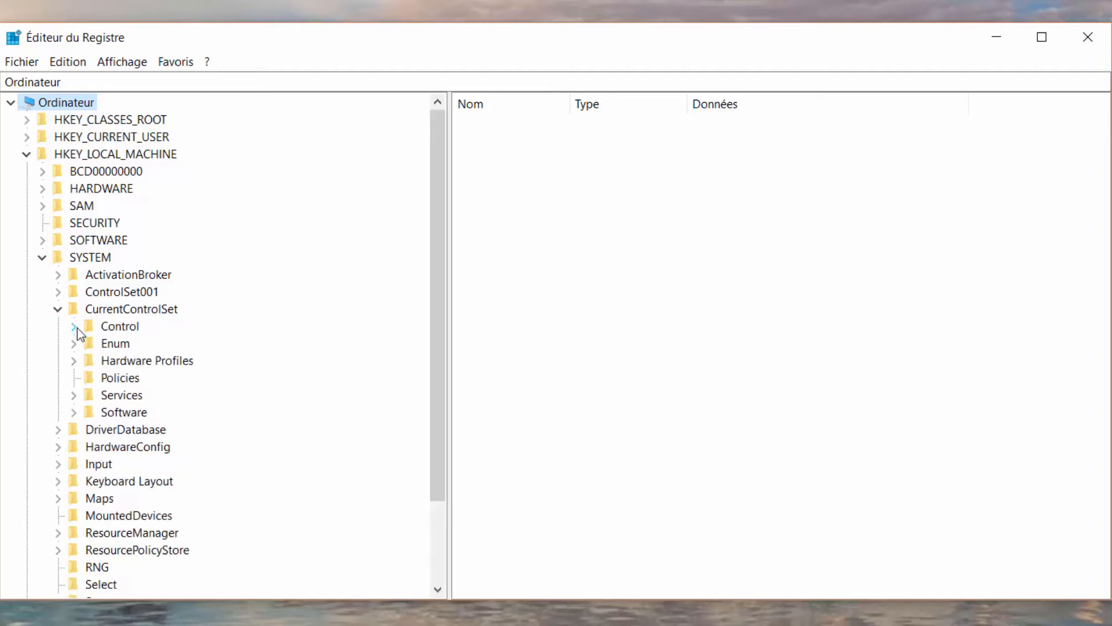
click(78, 328)
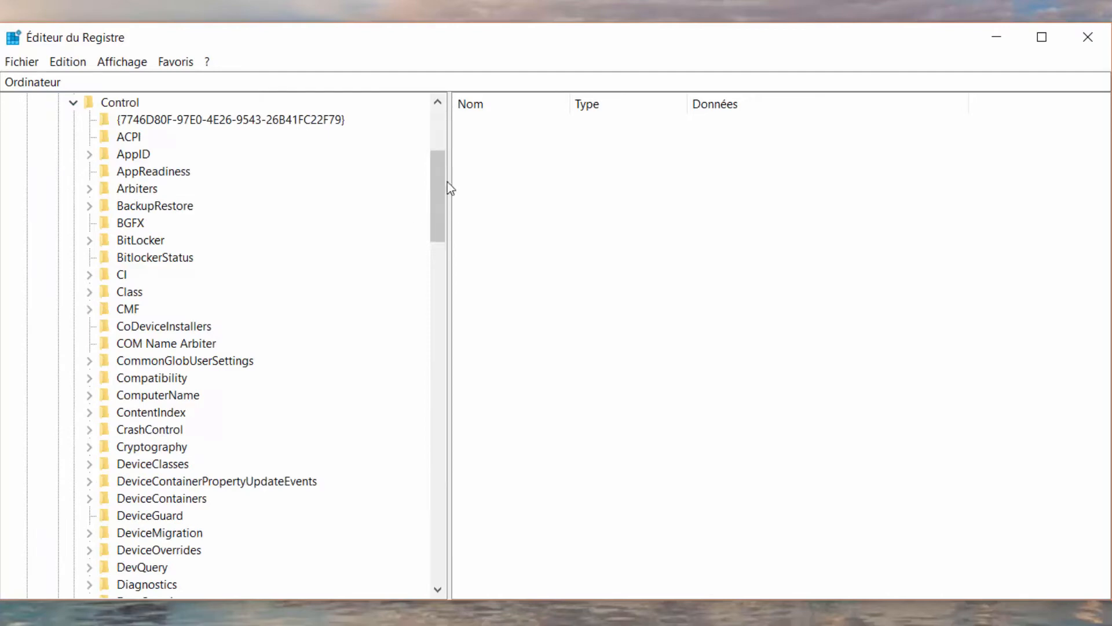
drag(443, 186, 455, 416)
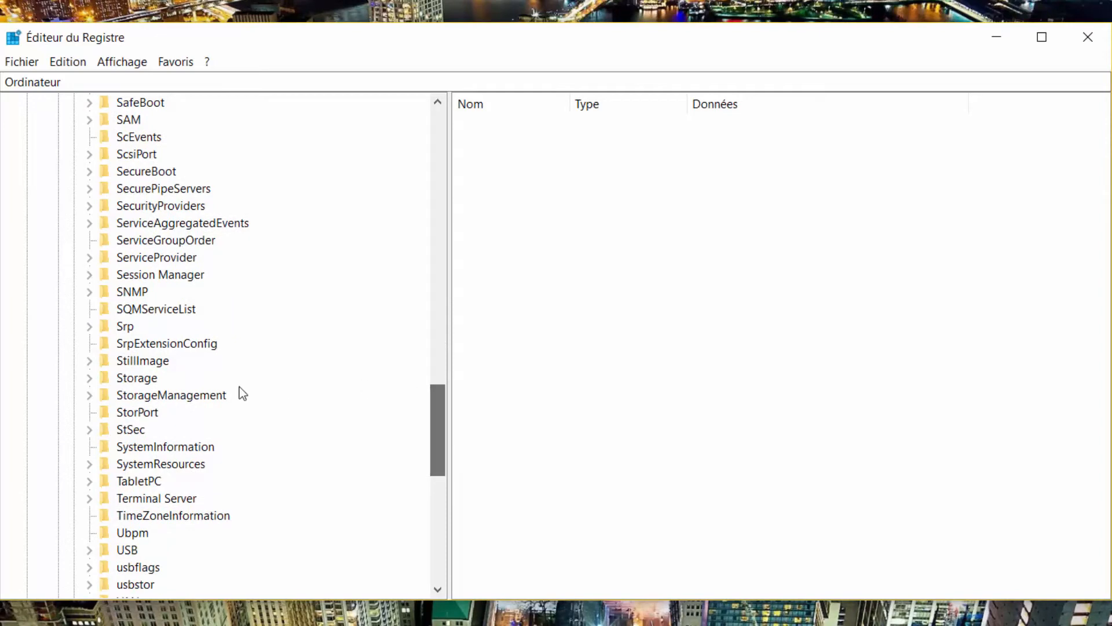
click(90, 275)
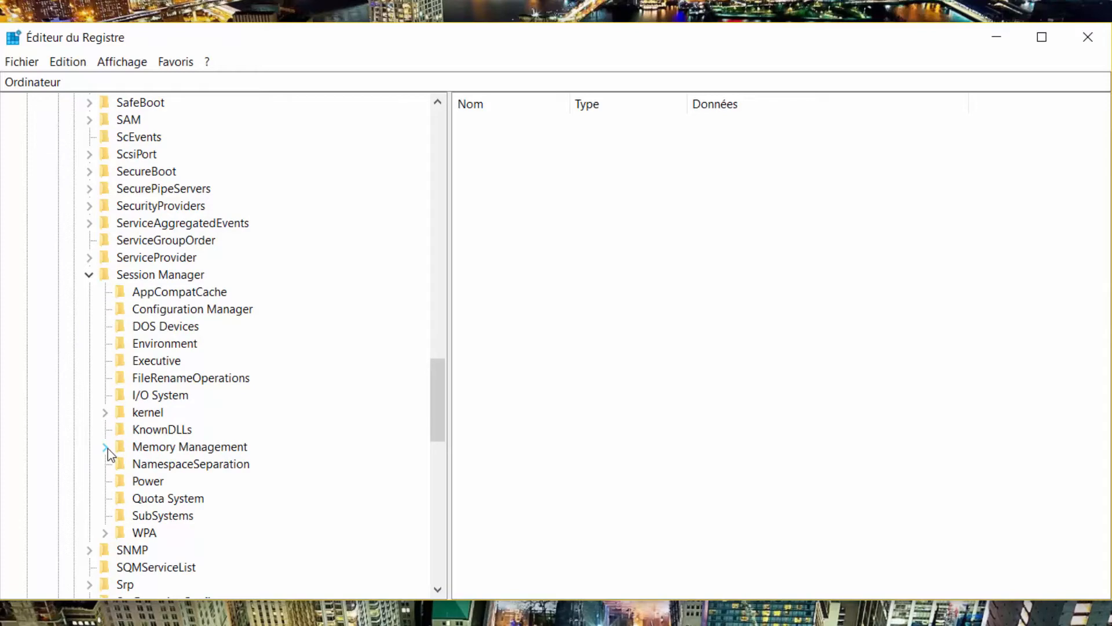
click(180, 454)
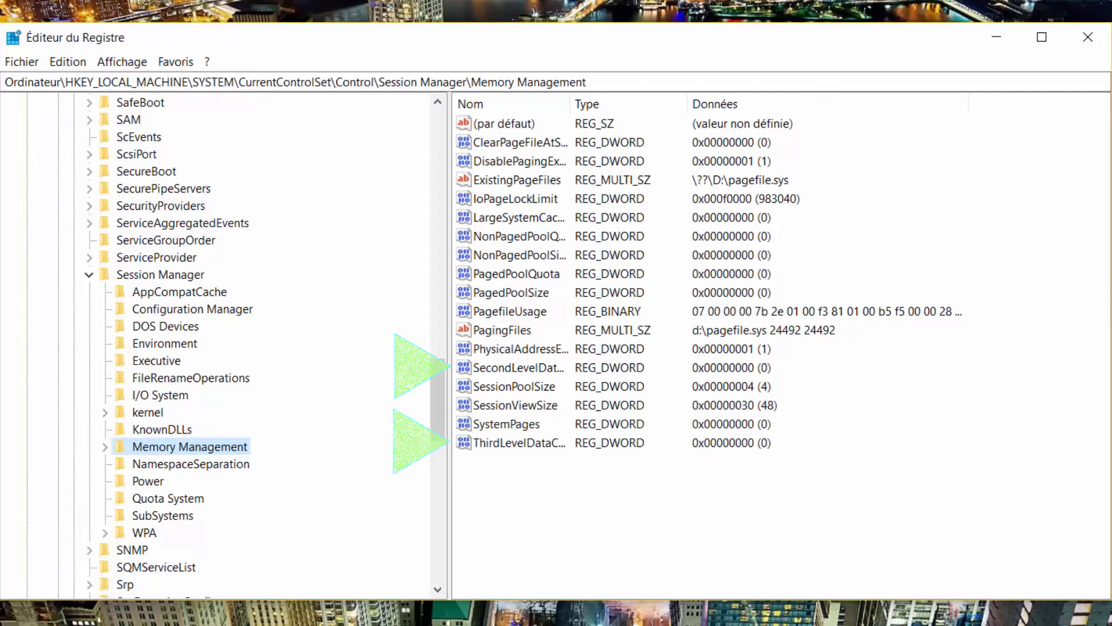
- Check the cache sizes in CPU-Z, minimize it, and set SecondLevelDataCache to 4096 in hexadecimal base
click(69, 623)
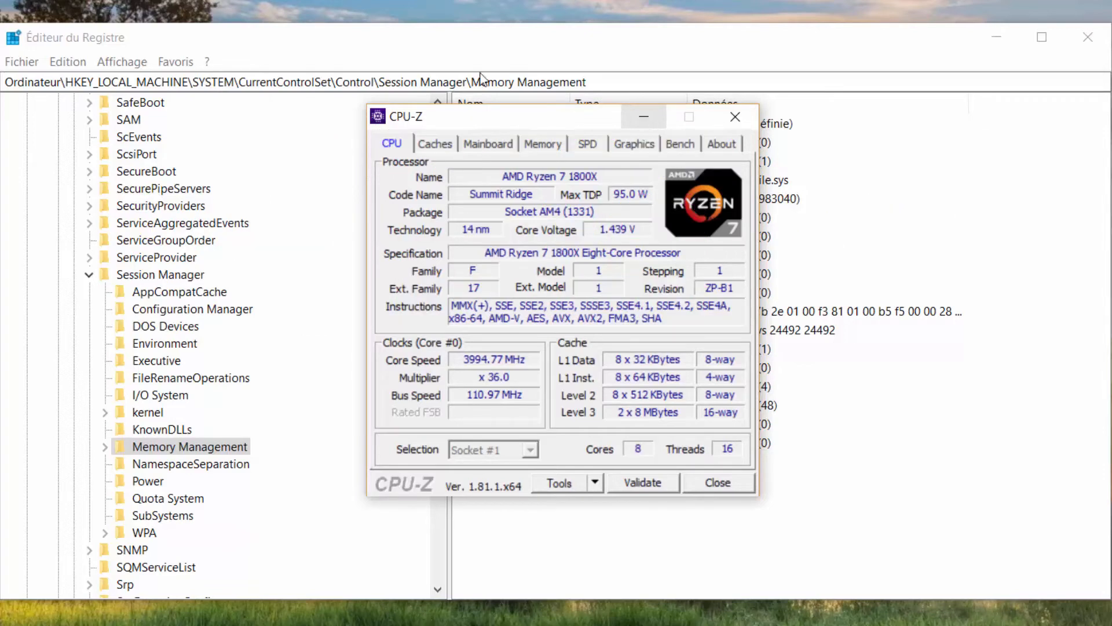
click(647, 116)
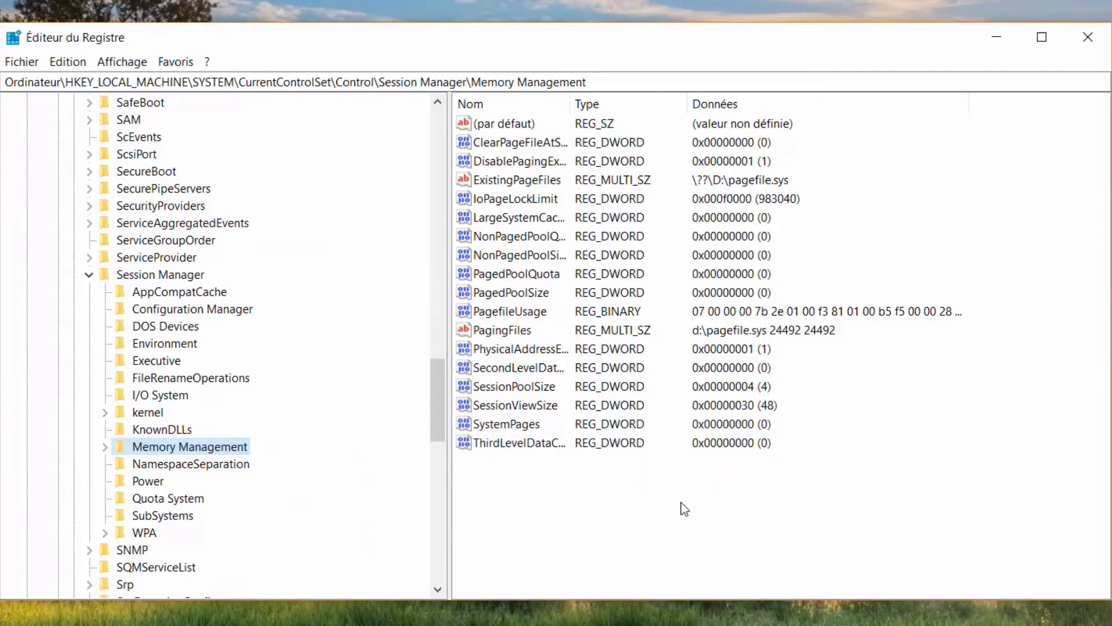
click(530, 369)
right_click(530, 369)
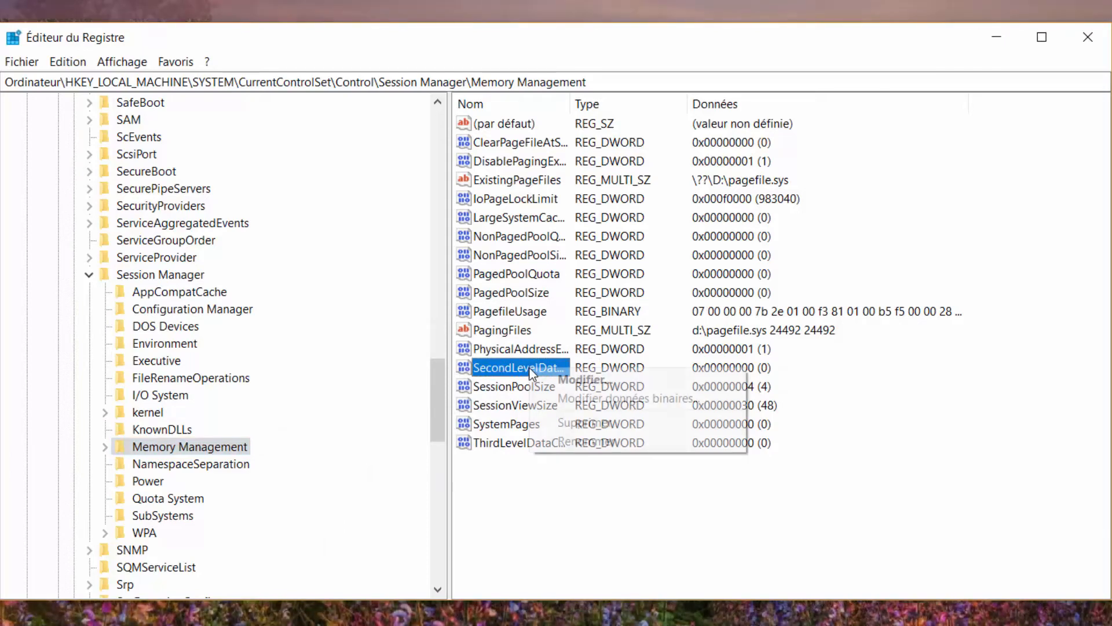
click(571, 380)
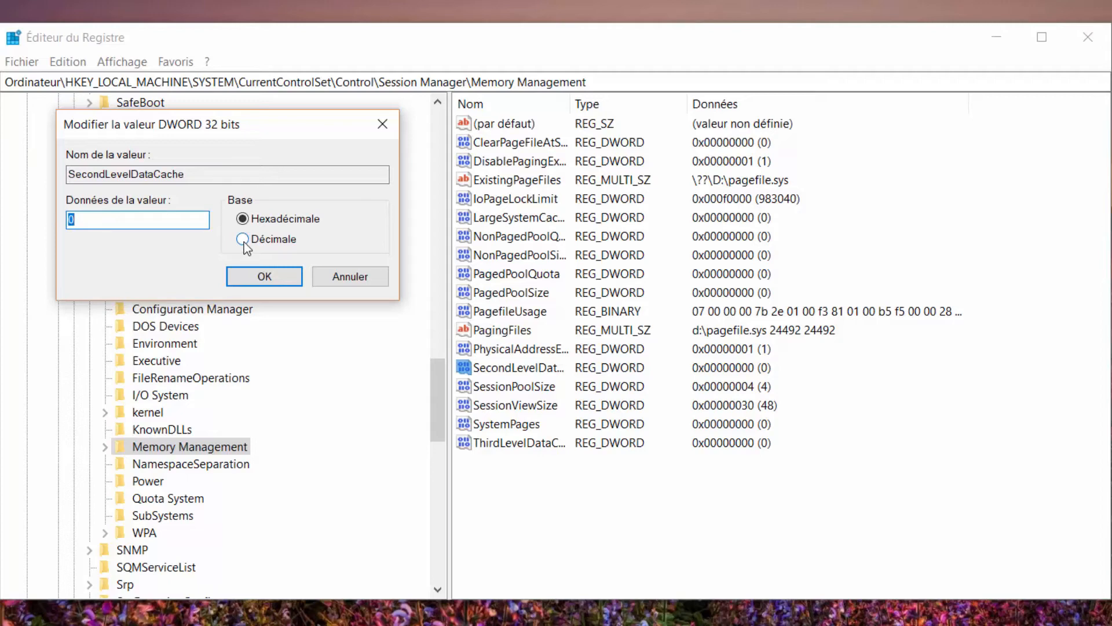
text(4096)
click(264, 278)
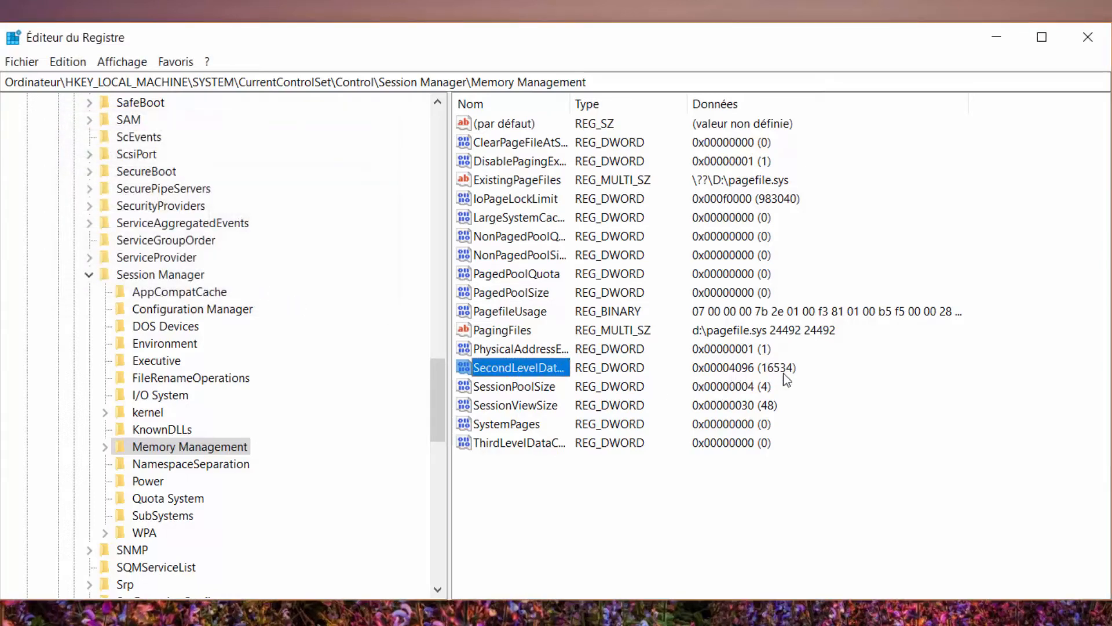
- Modify SecondLevelDataCache to use the decimal base and set its value data to 4096
right_click(538, 375)
click(573, 380)
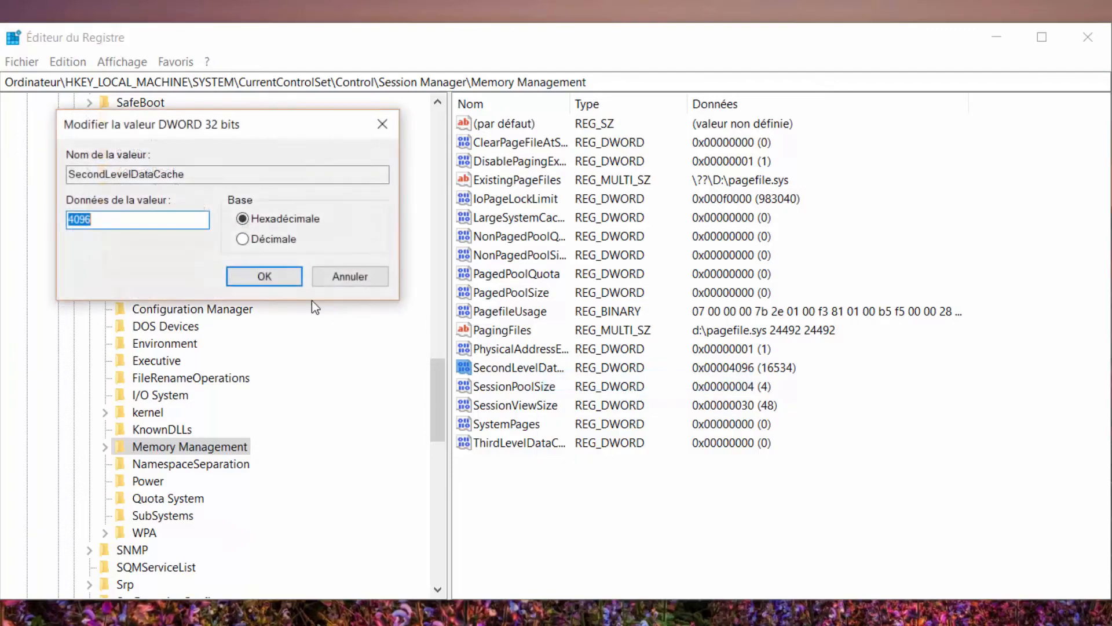
key(BackSpace)
click(244, 238)
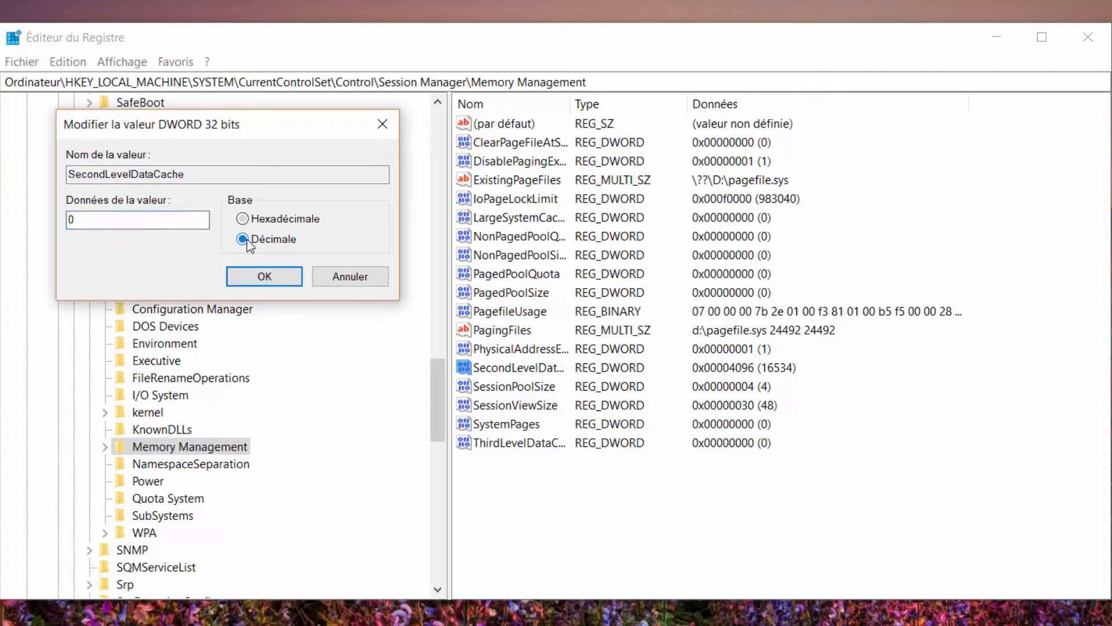
click(104, 220)
key(BackSpace)
text(4096)
click(265, 277)
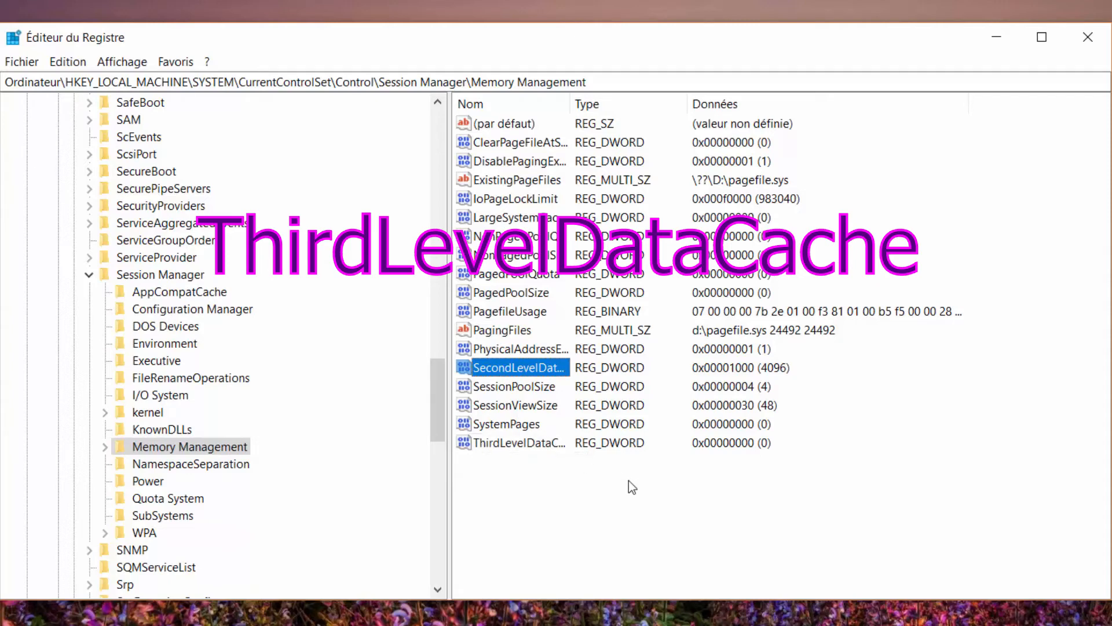
click(651, 490)
right_click(650, 486)
mouse_move(742, 497)
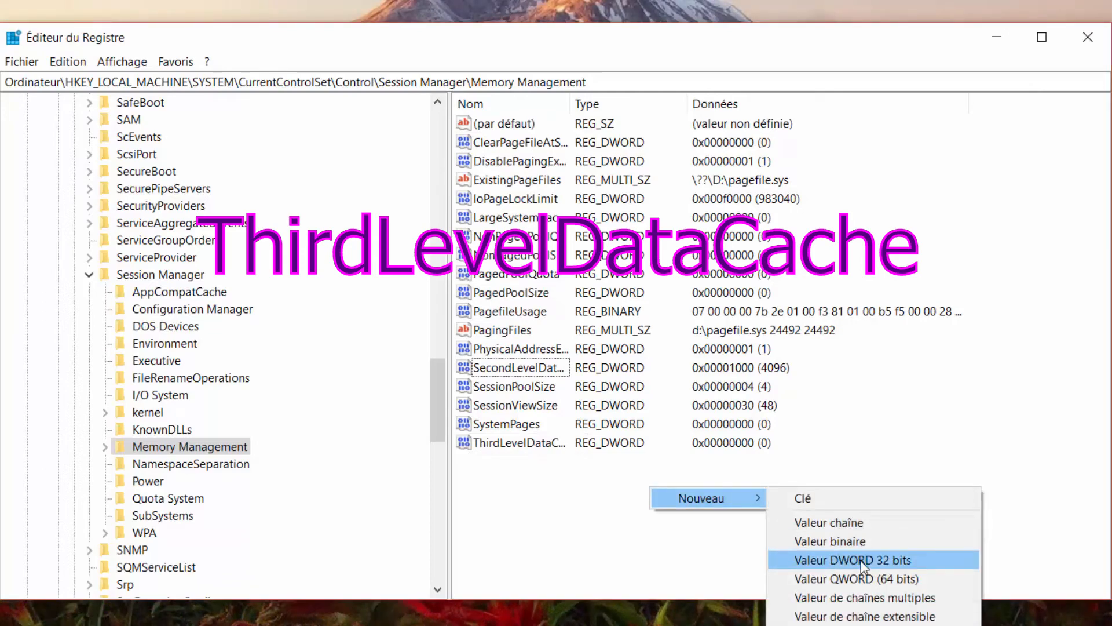
click(572, 481)
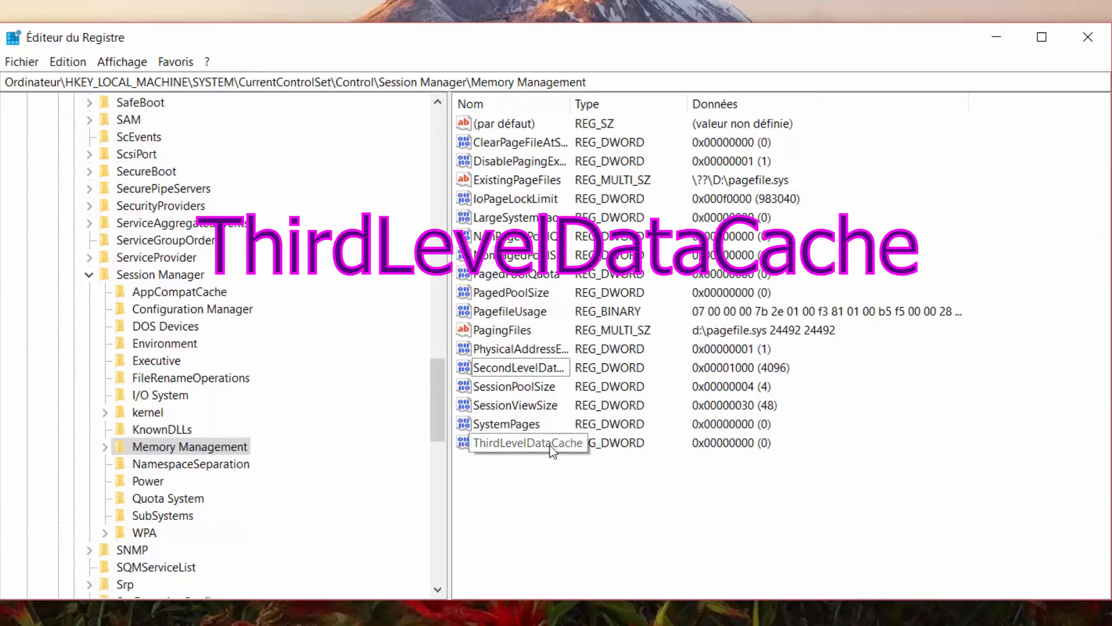
- Modify ThirdLevelDataCache to use the decimal base and set its value data to 16000
click(507, 446)
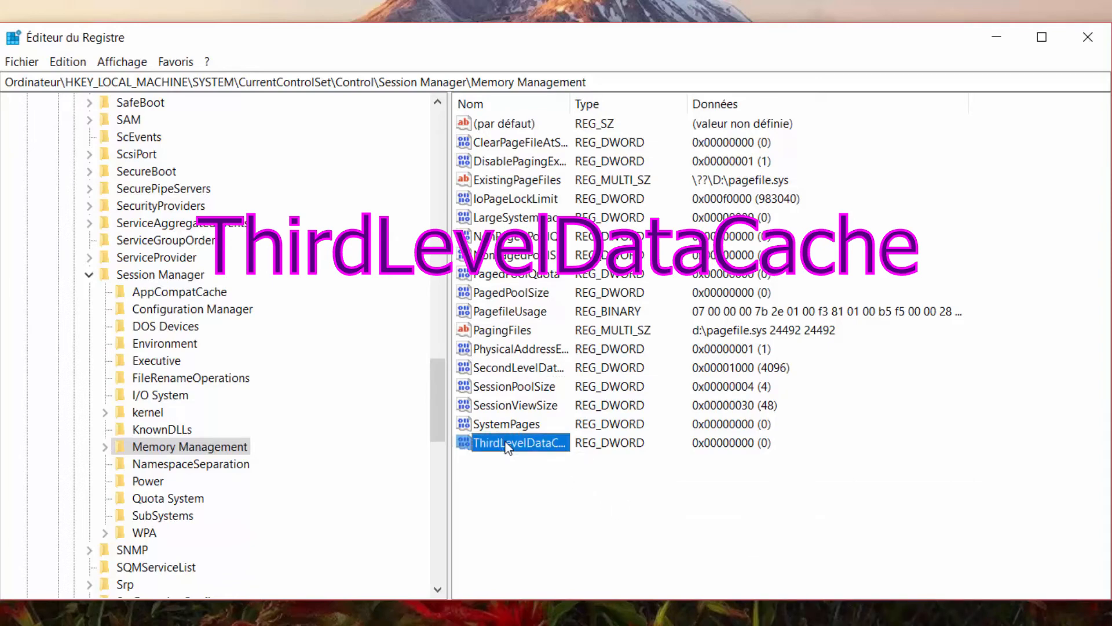
right_click(507, 447)
click(560, 455)
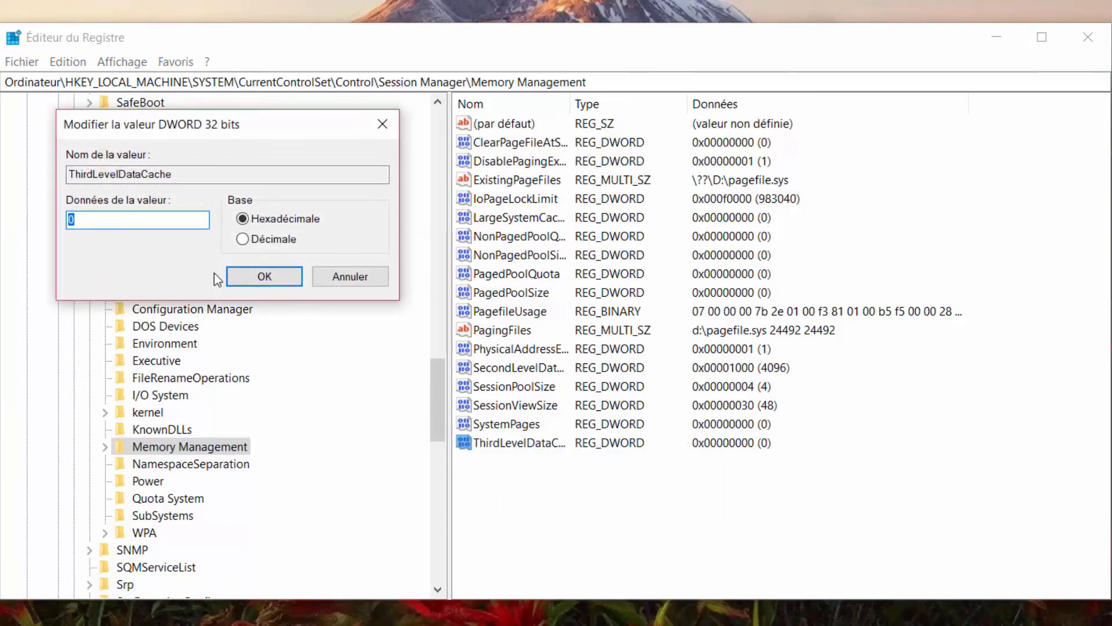
click(243, 239)
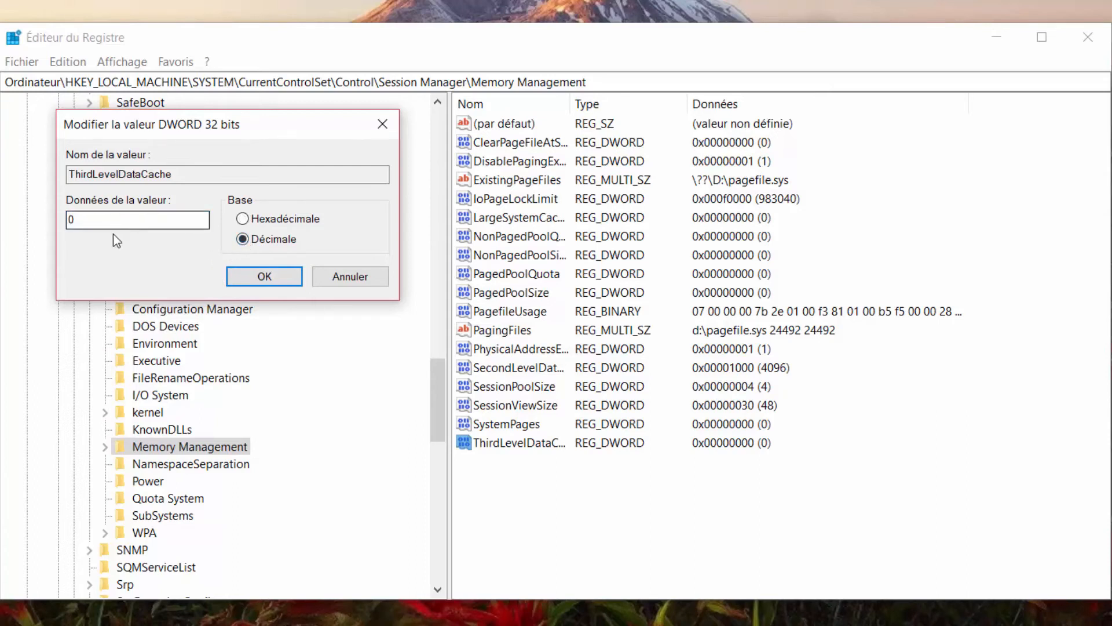
click(104, 220)
key(BackSpace)
text(16000)
click(246, 278)
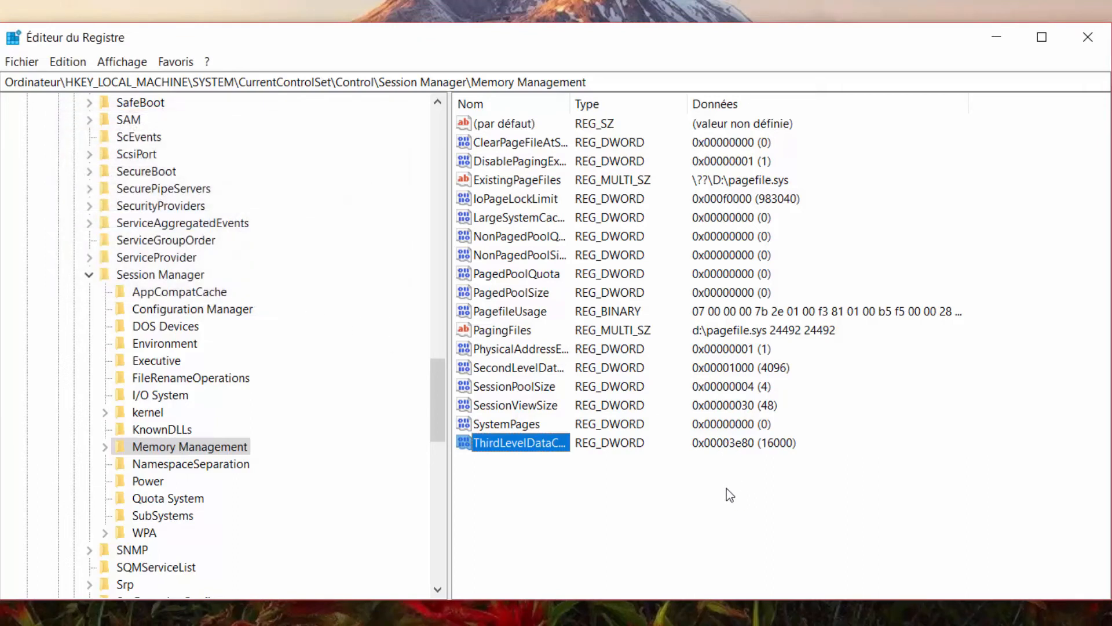
click(781, 503)
- Start exporting the Memory Management key and choose the Reg folder on the Backup (J:) drive as the destination
scroll(242, 498, up, 1)
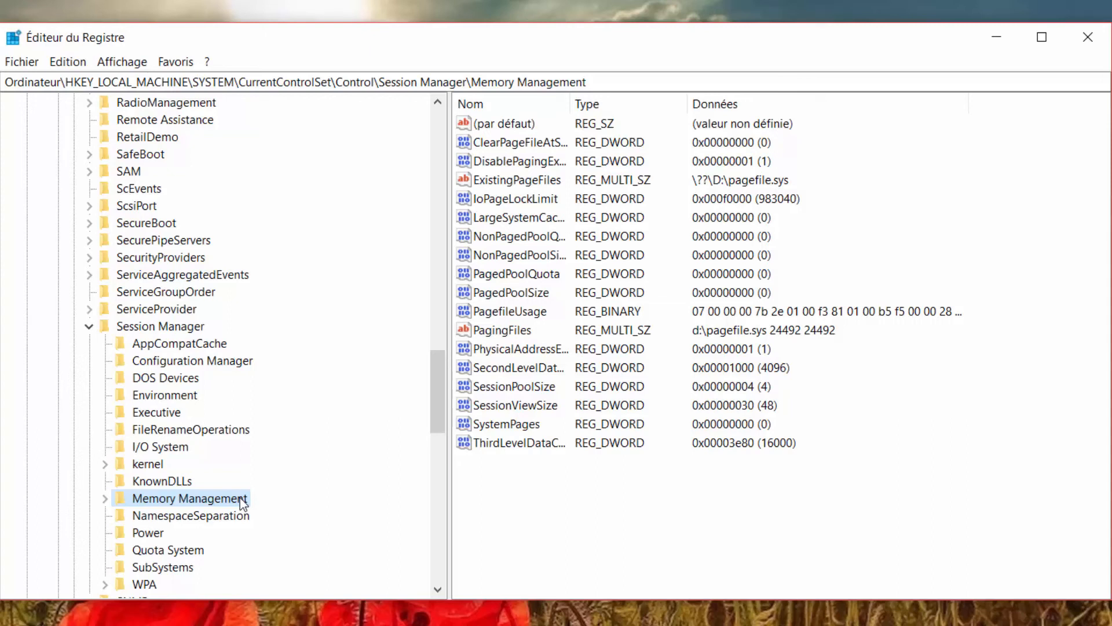
right_click(240, 498)
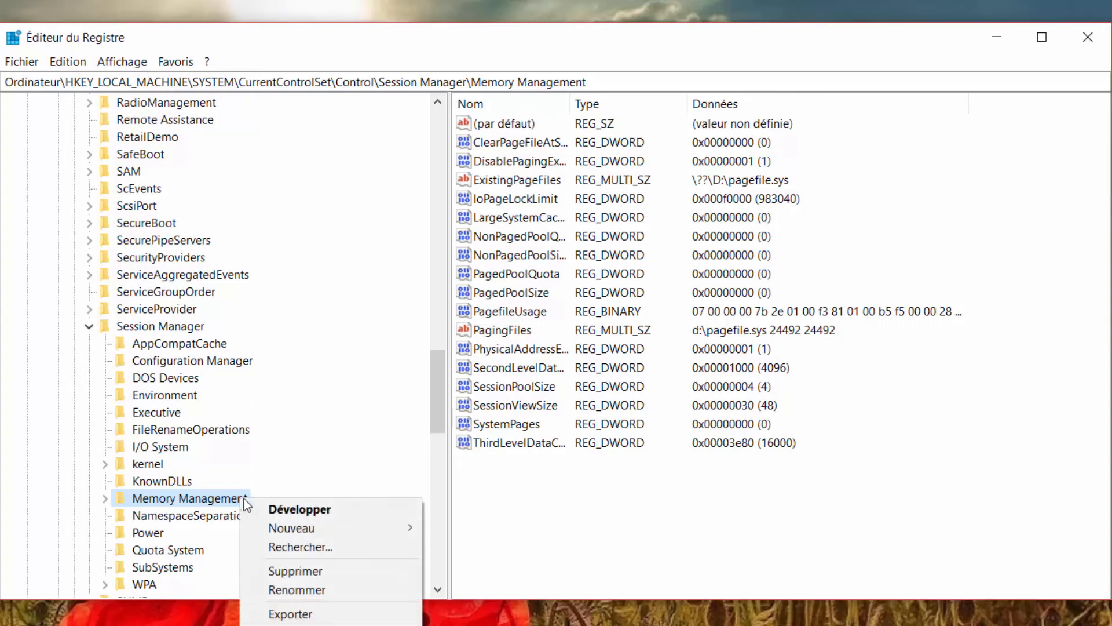
click(303, 615)
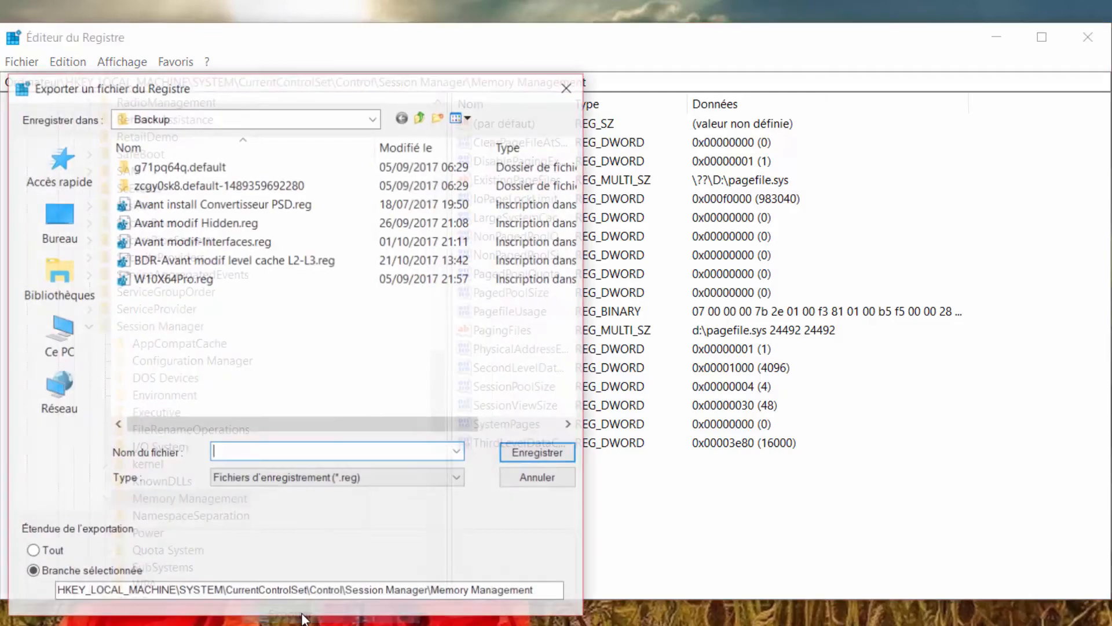
click(74, 328)
scroll(255, 310, down, 5)
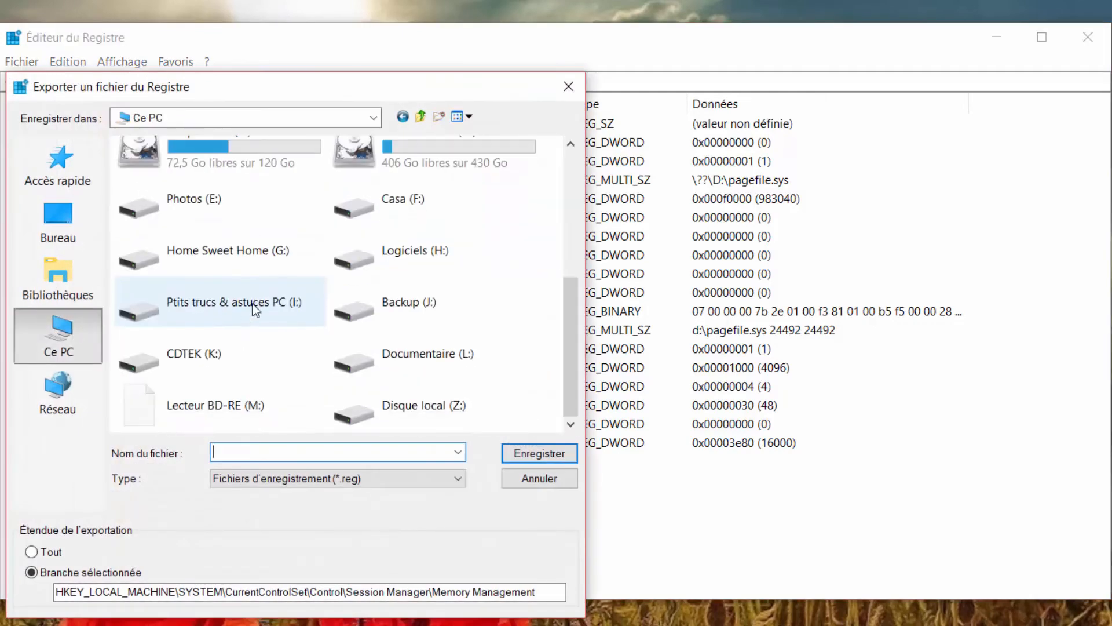
double_click(385, 299)
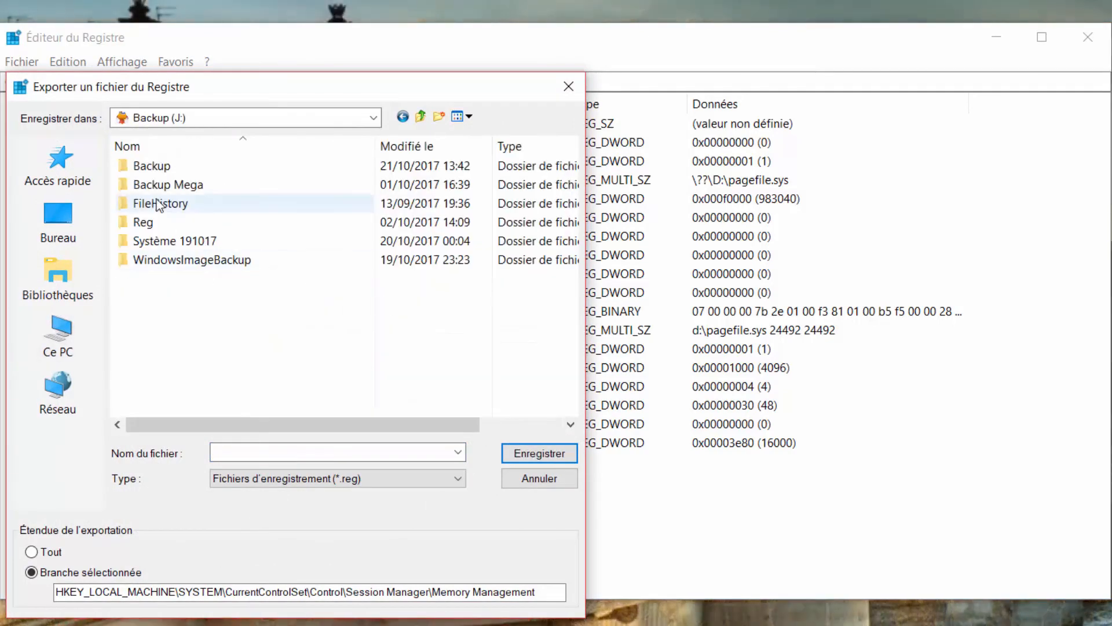
double_click(142, 222)
- Name the export file "Memory management W10" and save it
click(225, 452)
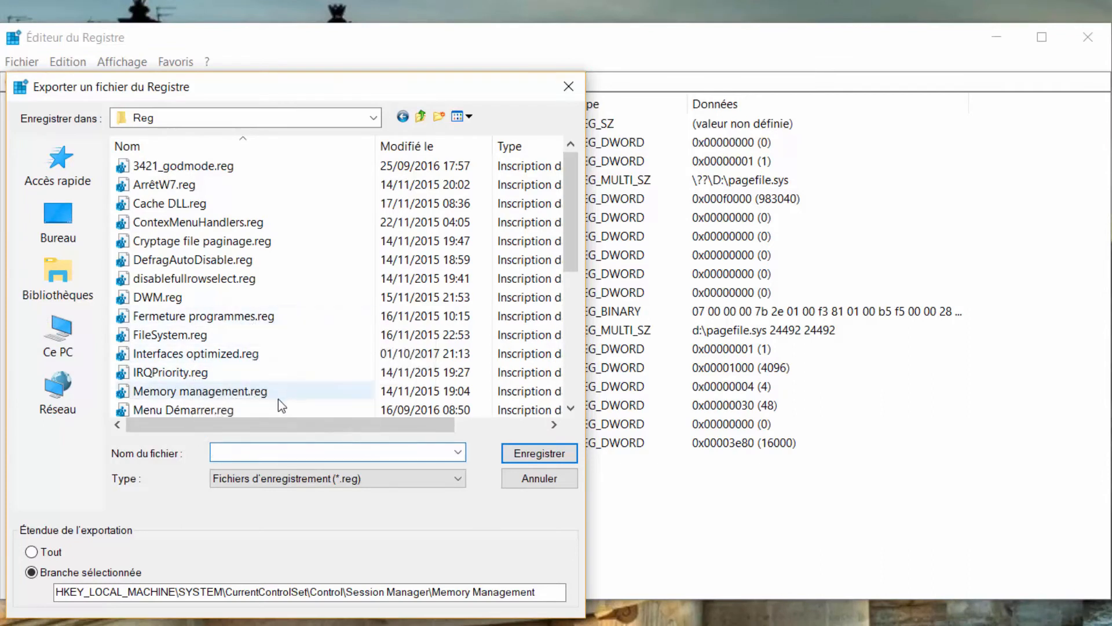
text(memor)
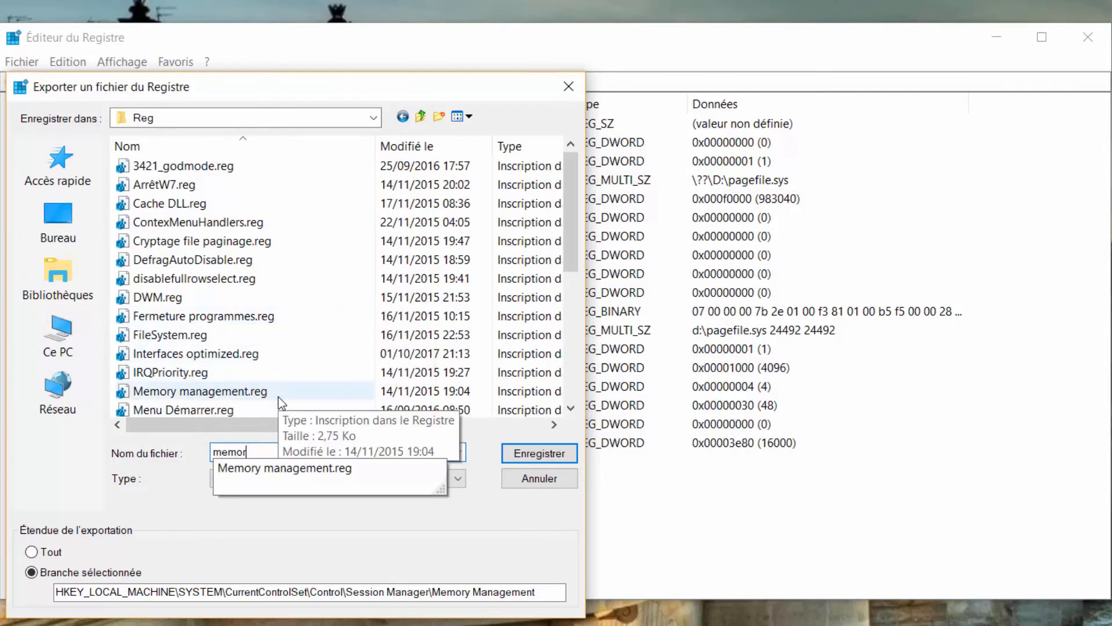
text(y mana)
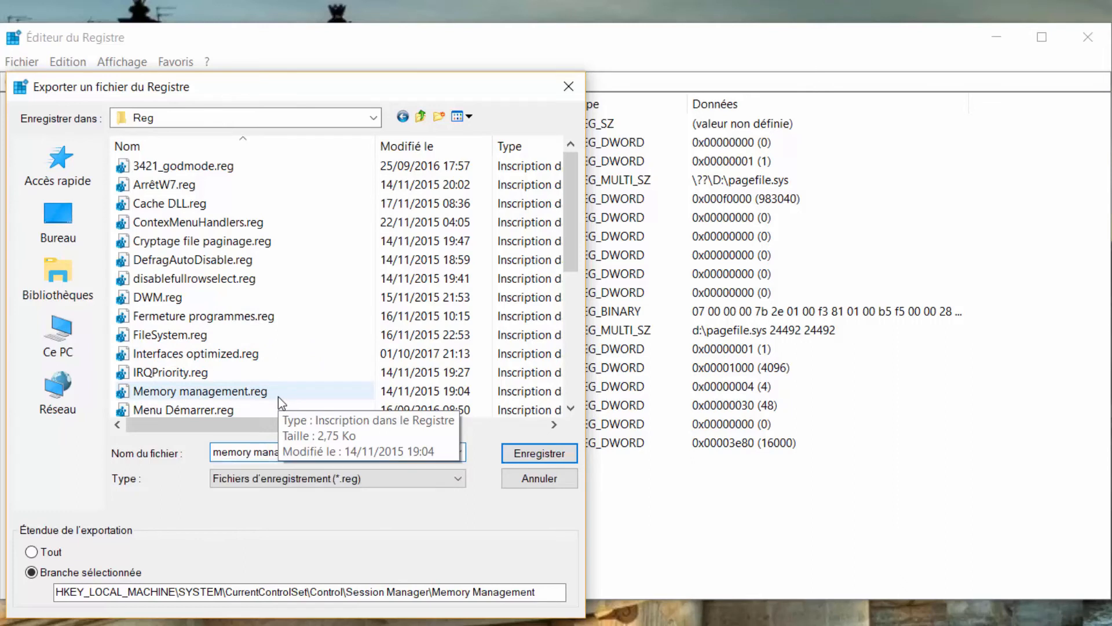
text( gement W10)
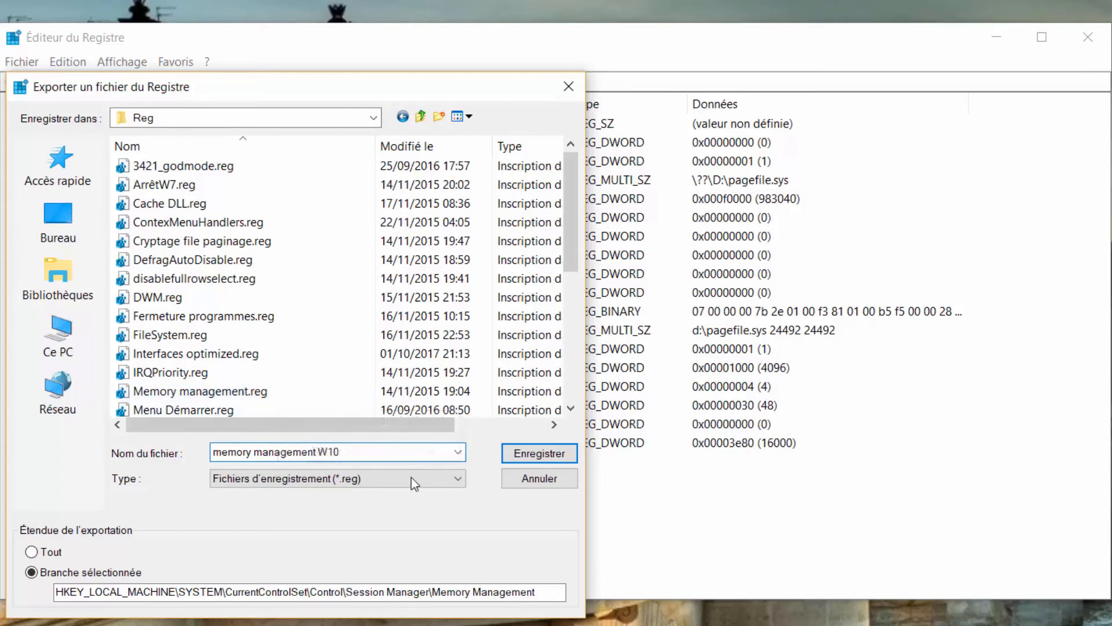
key(Home)
key(Delete)
text(M)
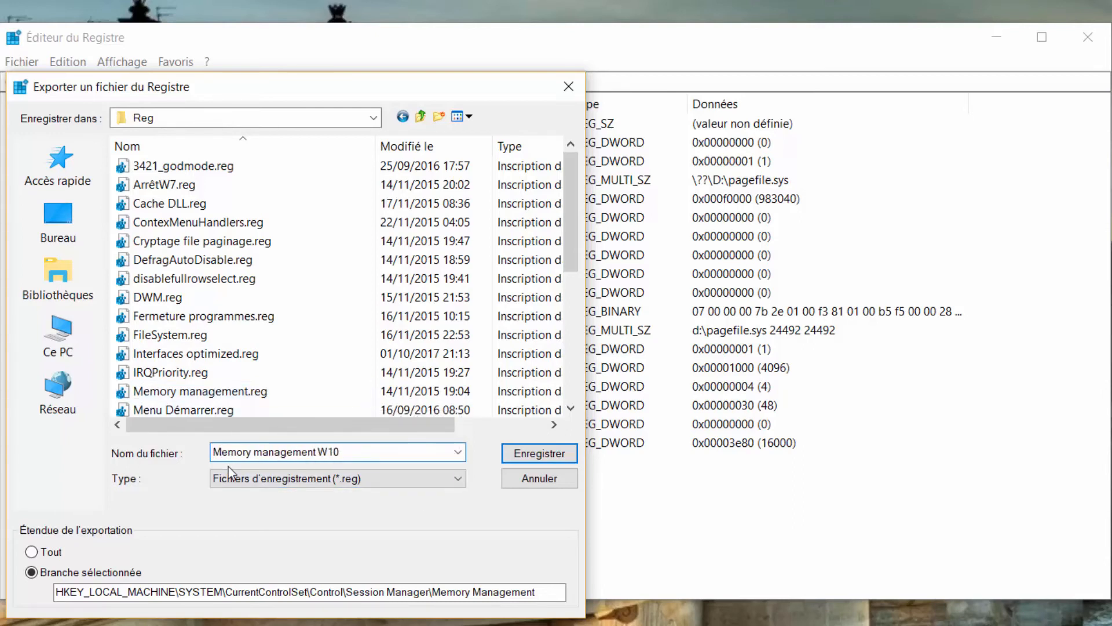
click(540, 454)
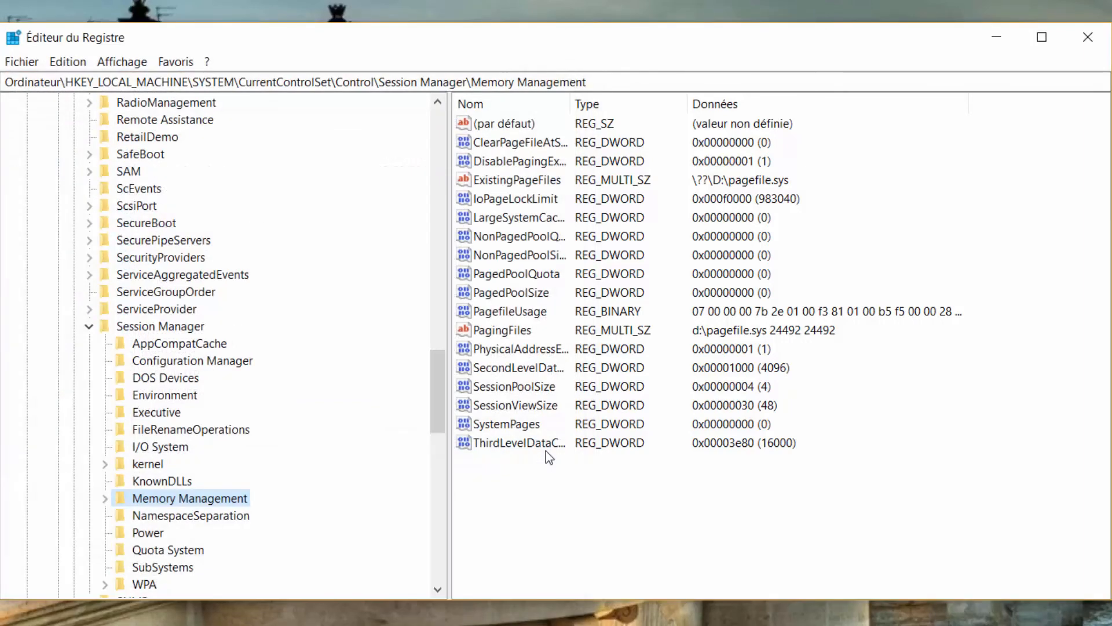
- Collapse the expanded registry tree from Session Manager up to Ordinateur, leaving only the root keys listed, and close the Registry Editor
click(90, 328)
scroll(264, 363, up, 20)
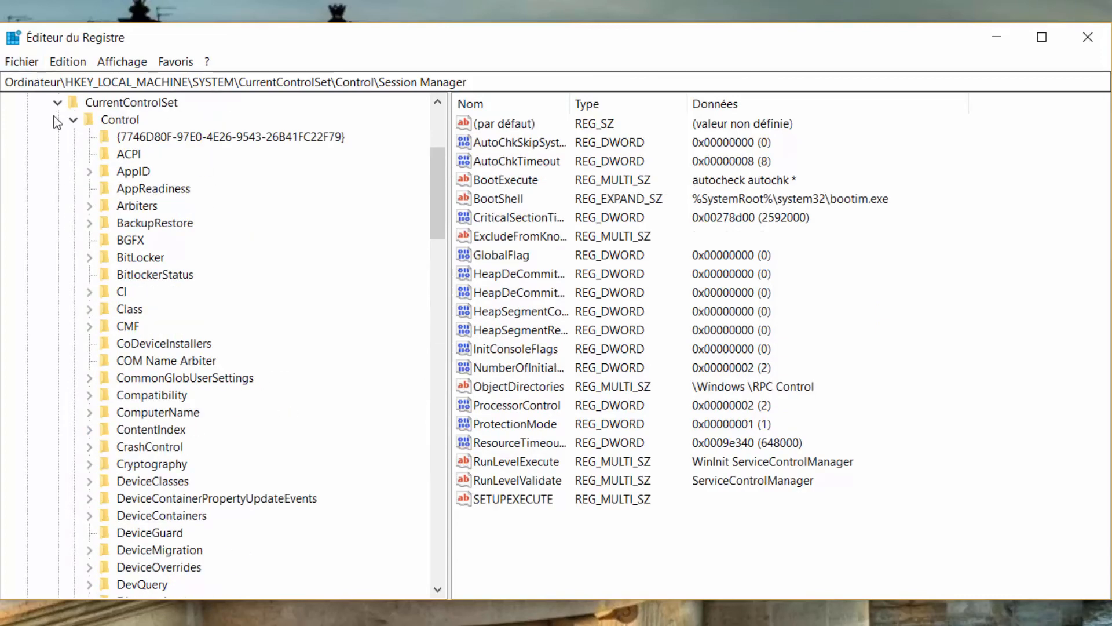
click(72, 119)
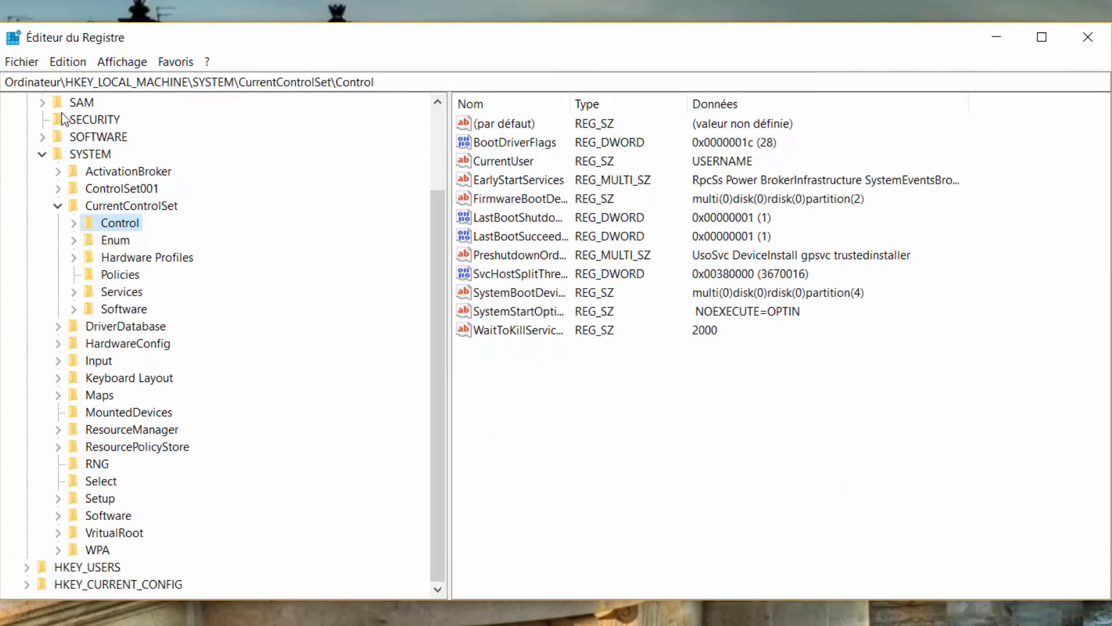
click(57, 207)
click(44, 257)
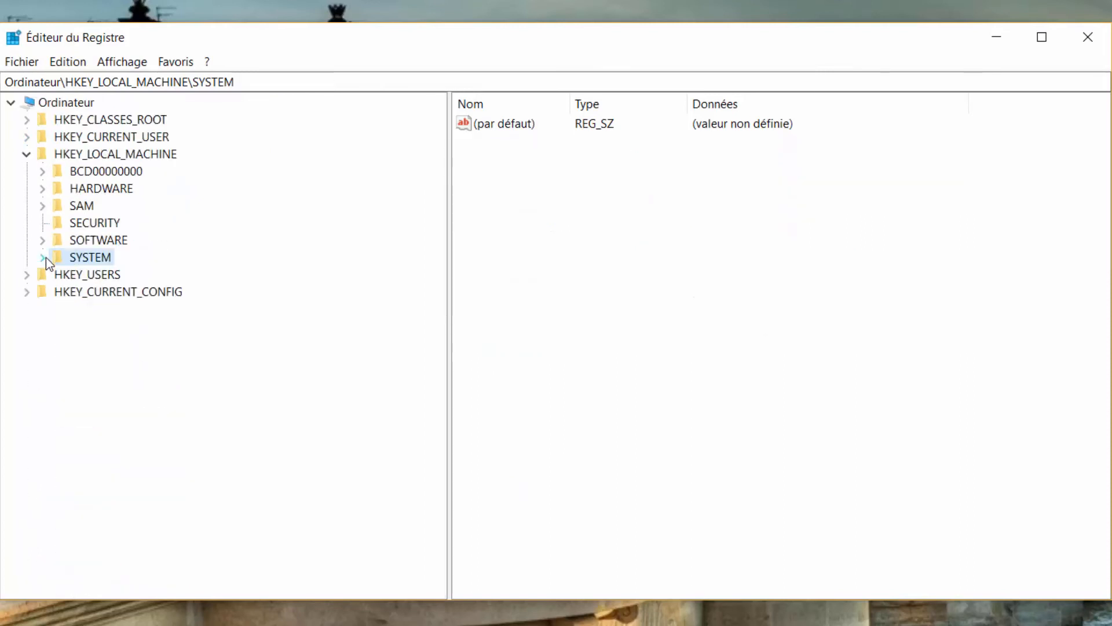
click(27, 154)
click(12, 104)
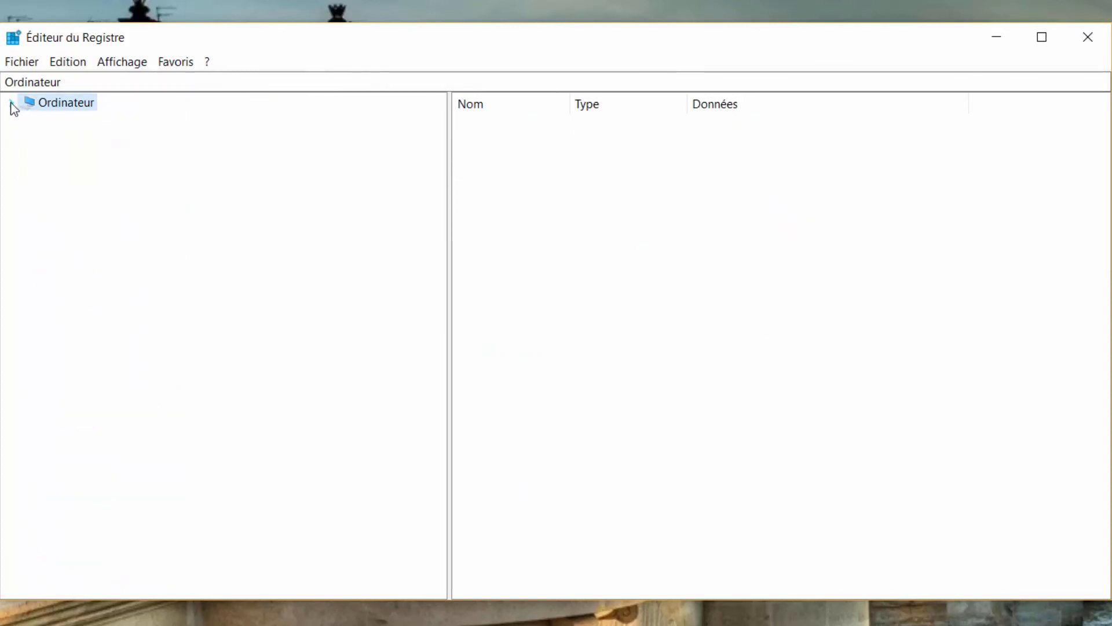
click(13, 105)
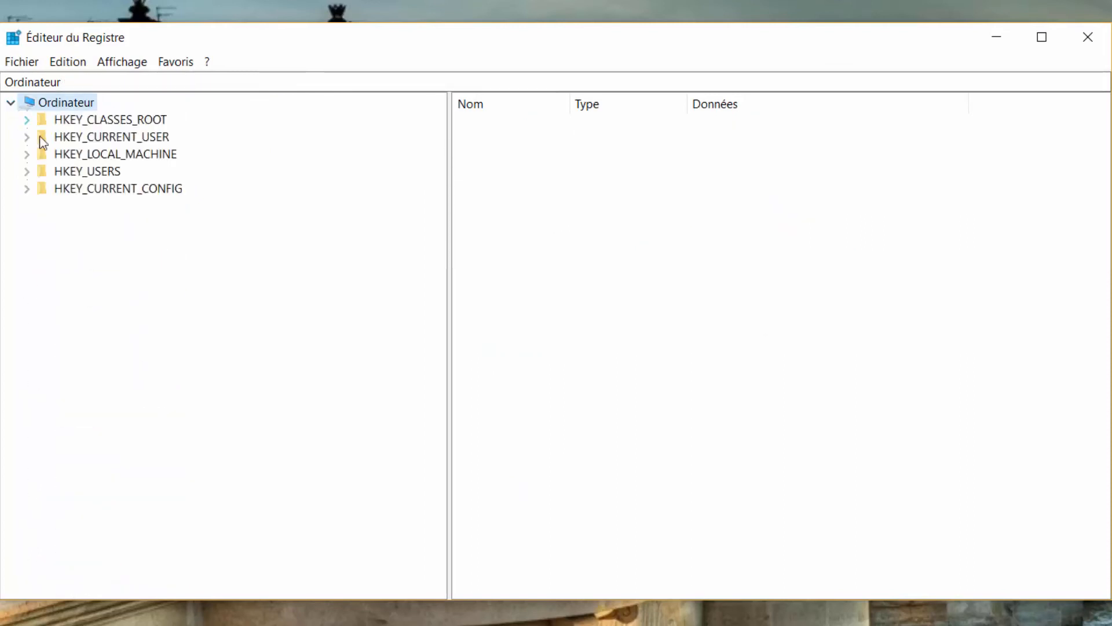
click(1088, 38)
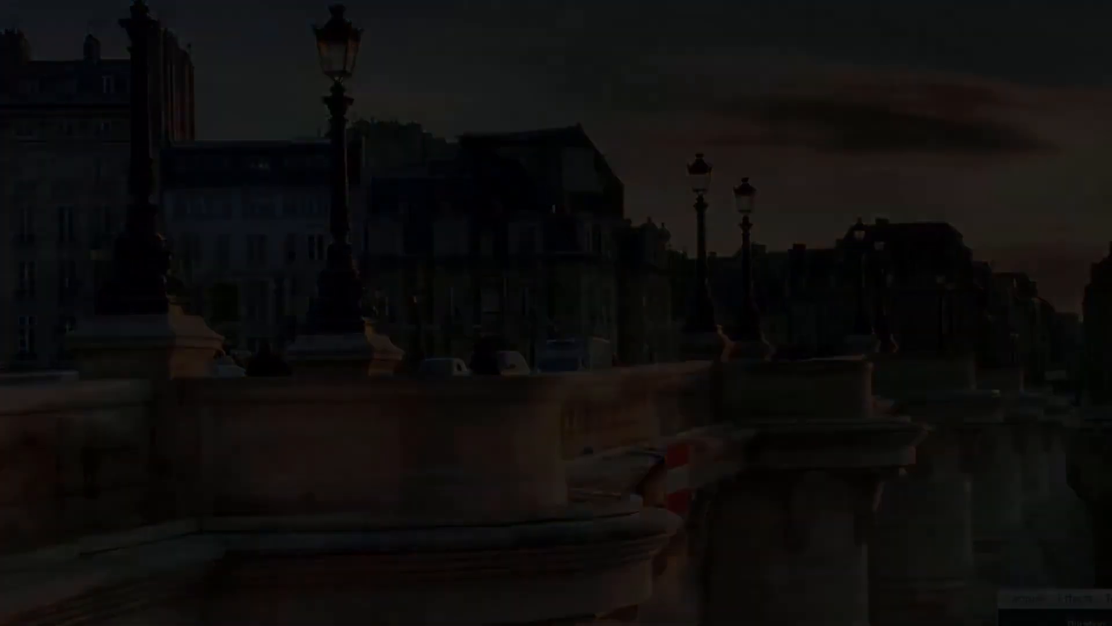